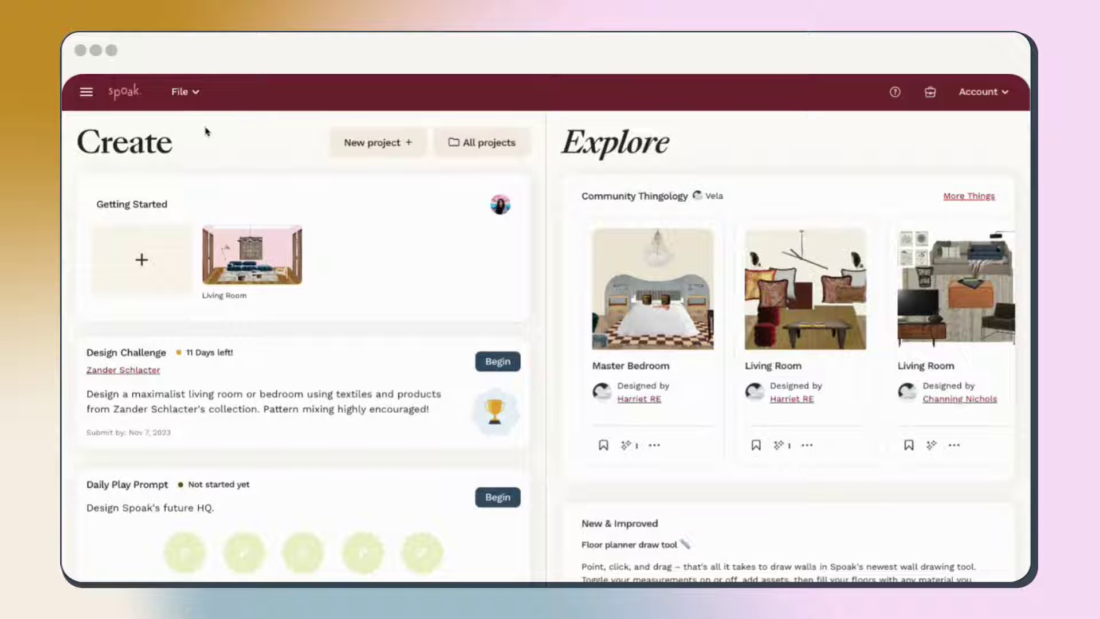
Step: Start a new floor plan from scratch with the Small template (20' 0" x 13' 4" canvas)
click(187, 103)
mouse_move(209, 120)
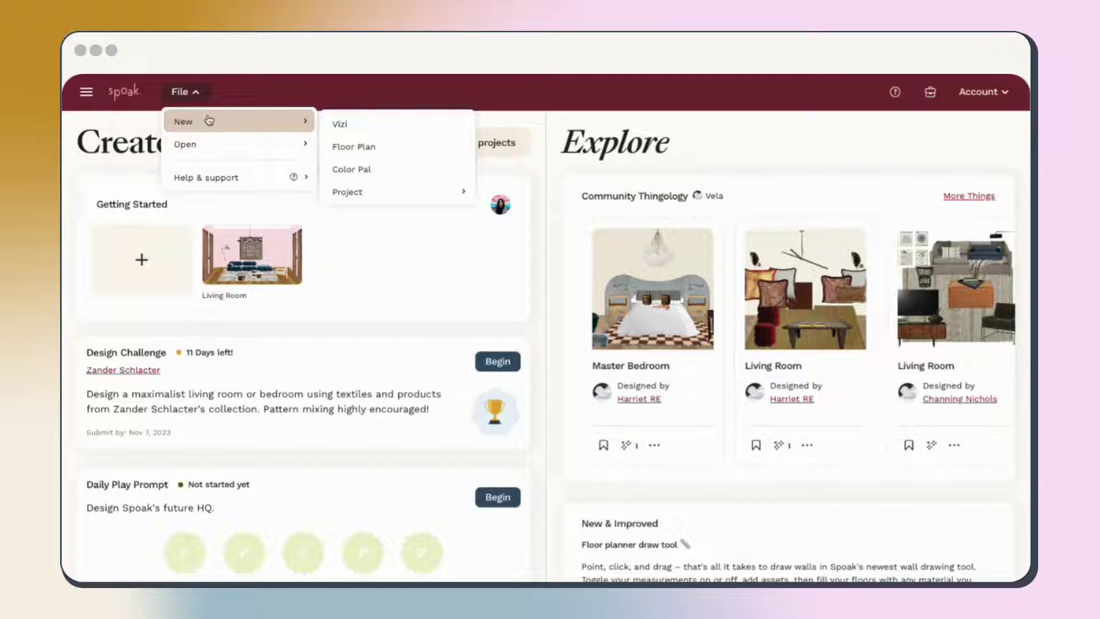
click(388, 153)
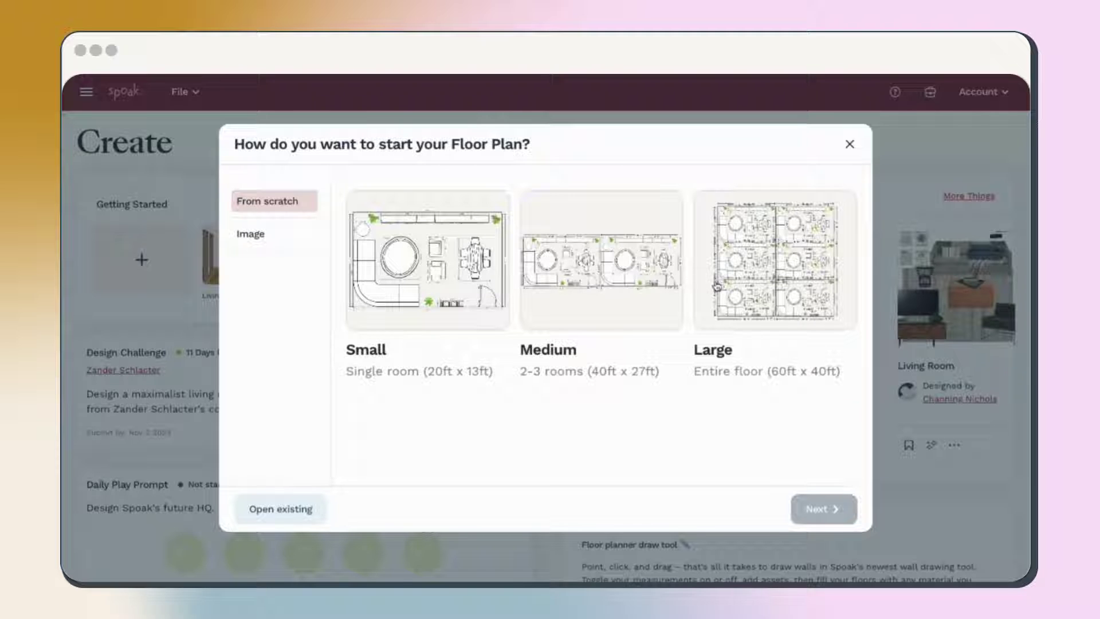
click(480, 287)
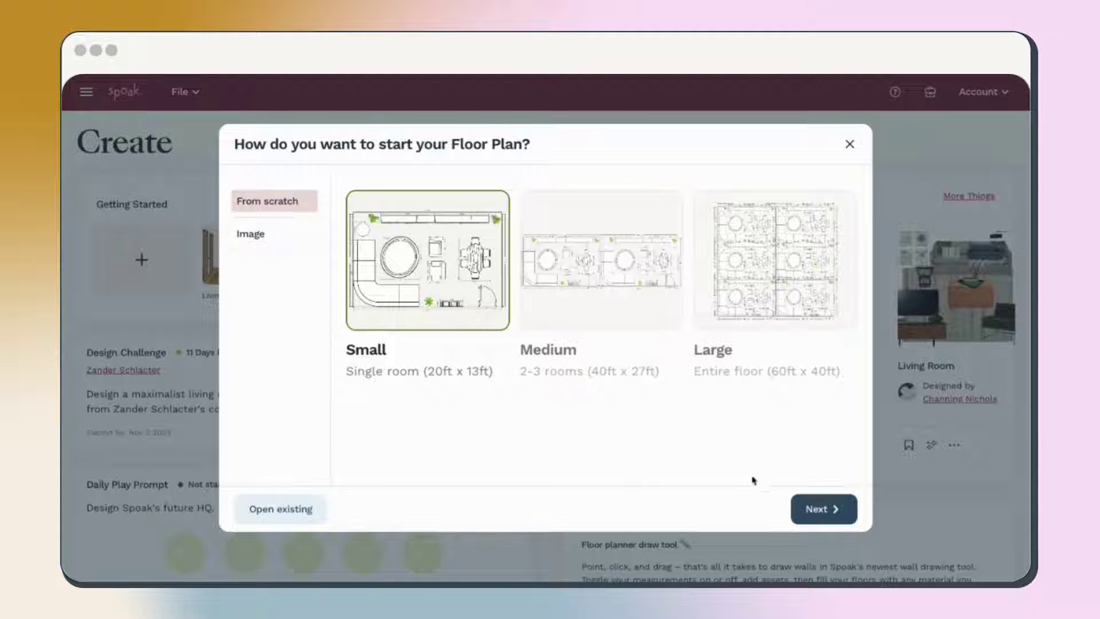
click(823, 509)
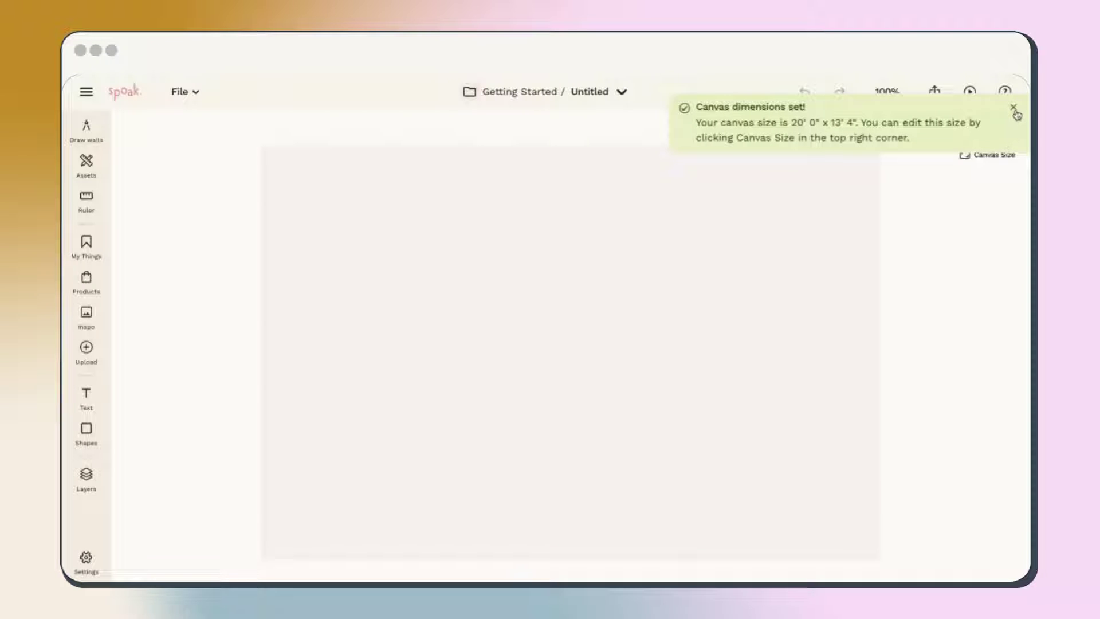
Step: Draw a closed four-wall room with a 13' 0" top wall and 9' 9" side walls
click(1015, 113)
click(87, 130)
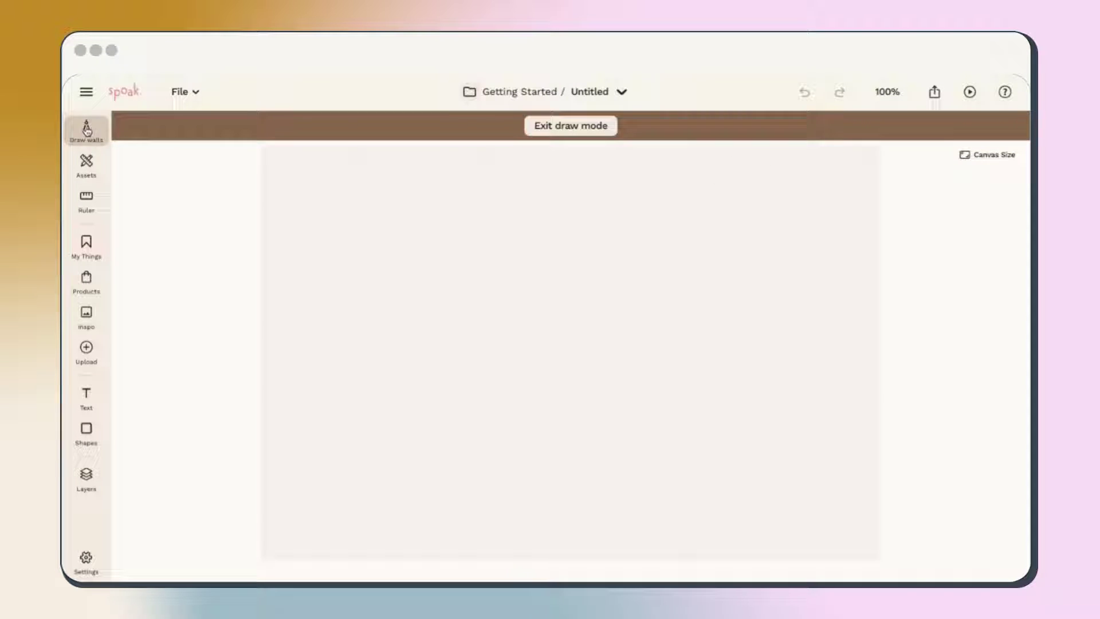
click(337, 174)
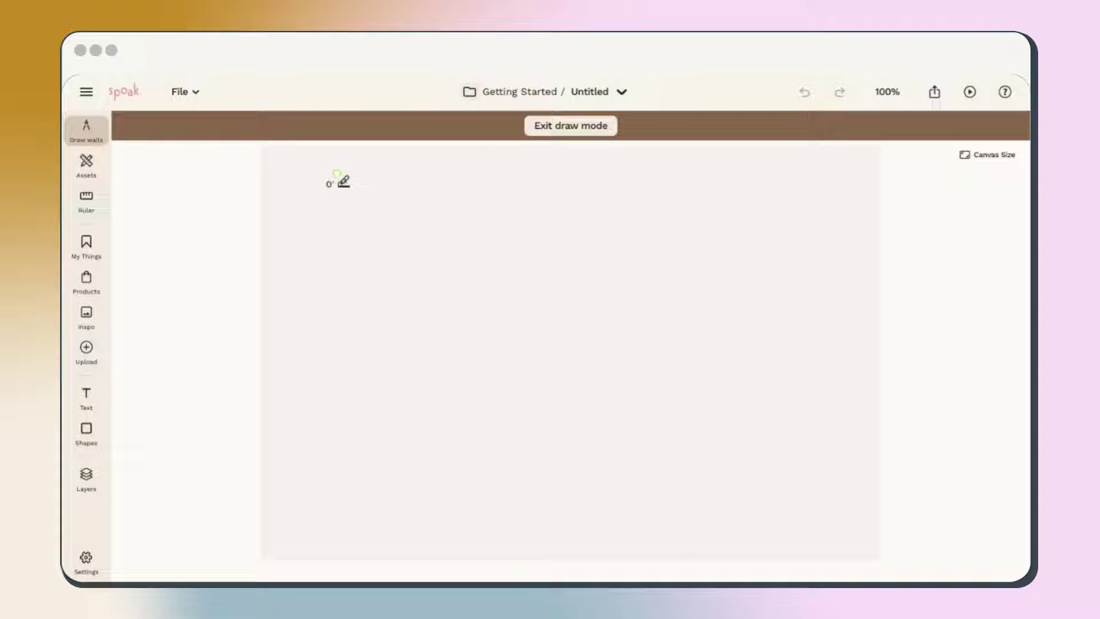
click(738, 183)
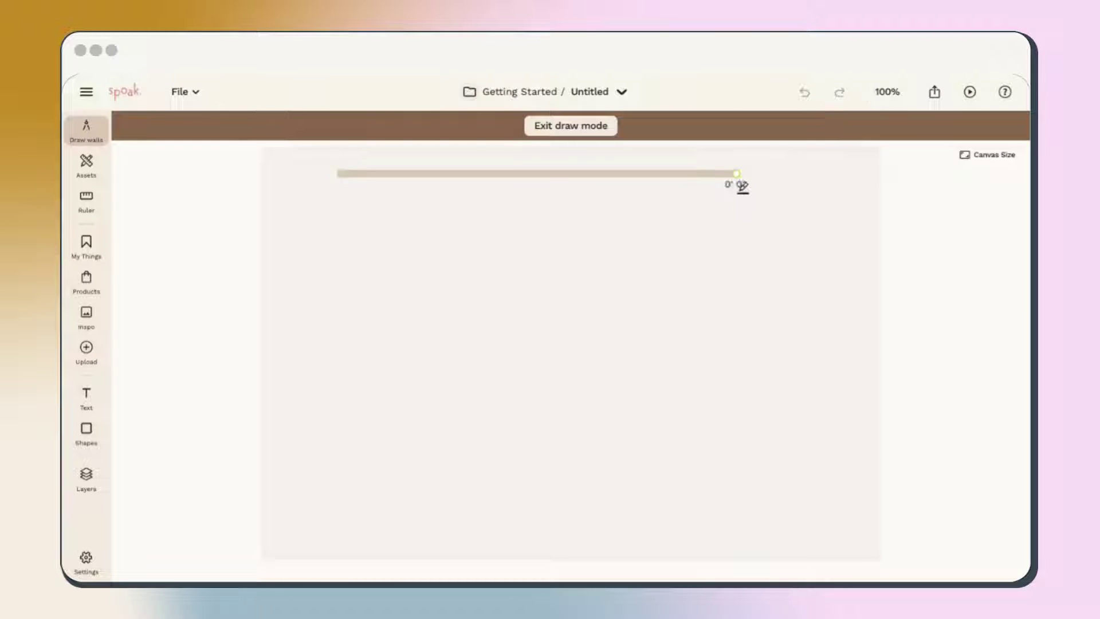
click(736, 480)
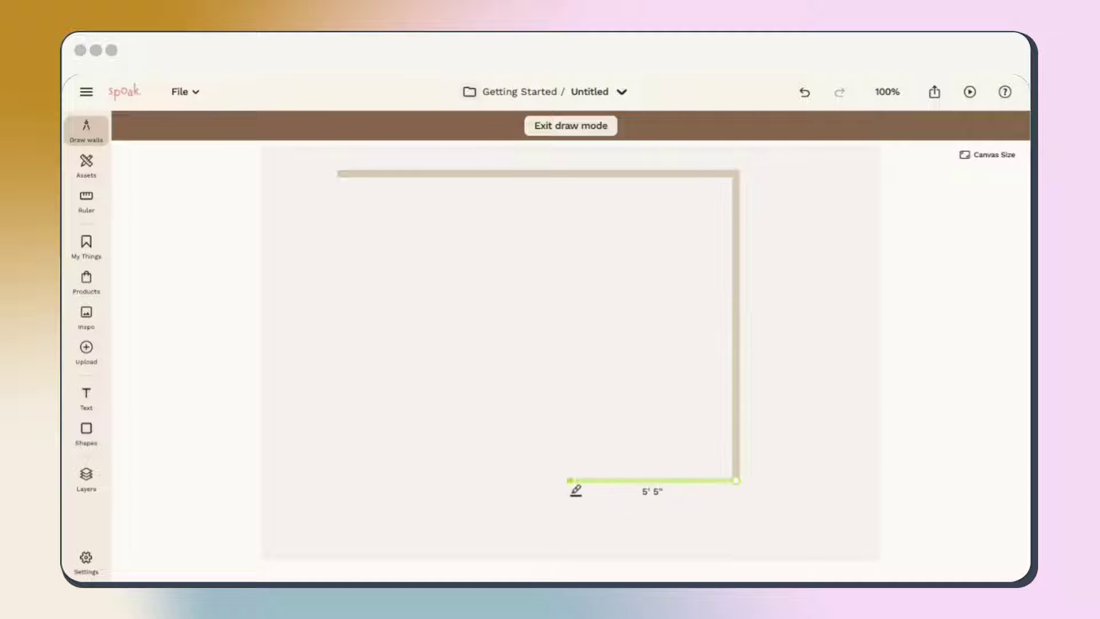
click(339, 480)
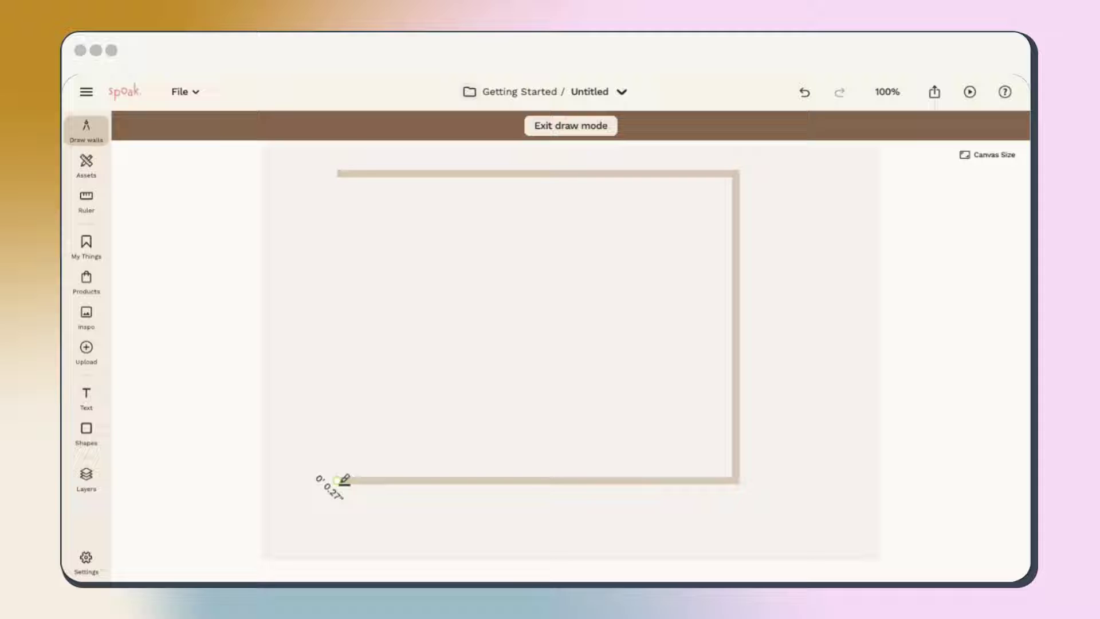
click(340, 176)
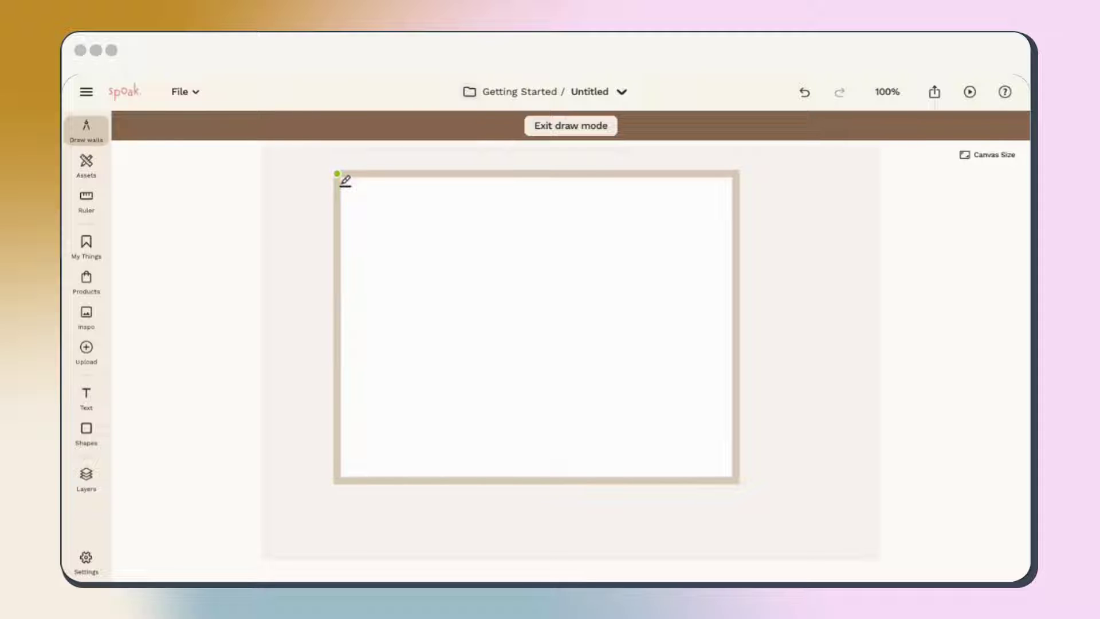
click(555, 128)
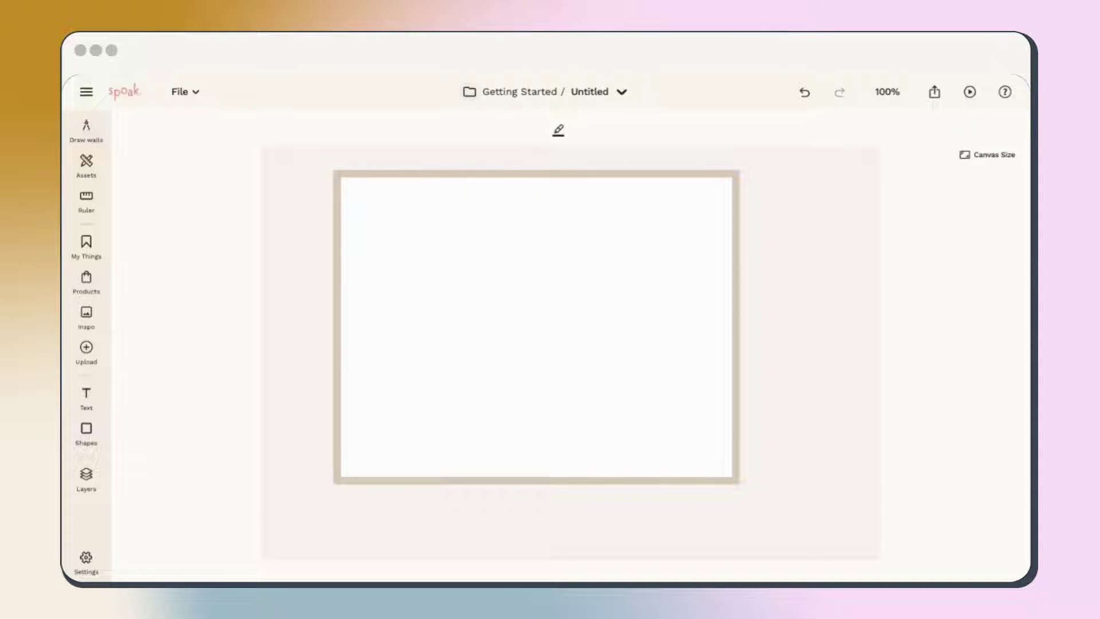
Step: Fill the room's floor with a light wood plank material from Hard Materials
click(543, 208)
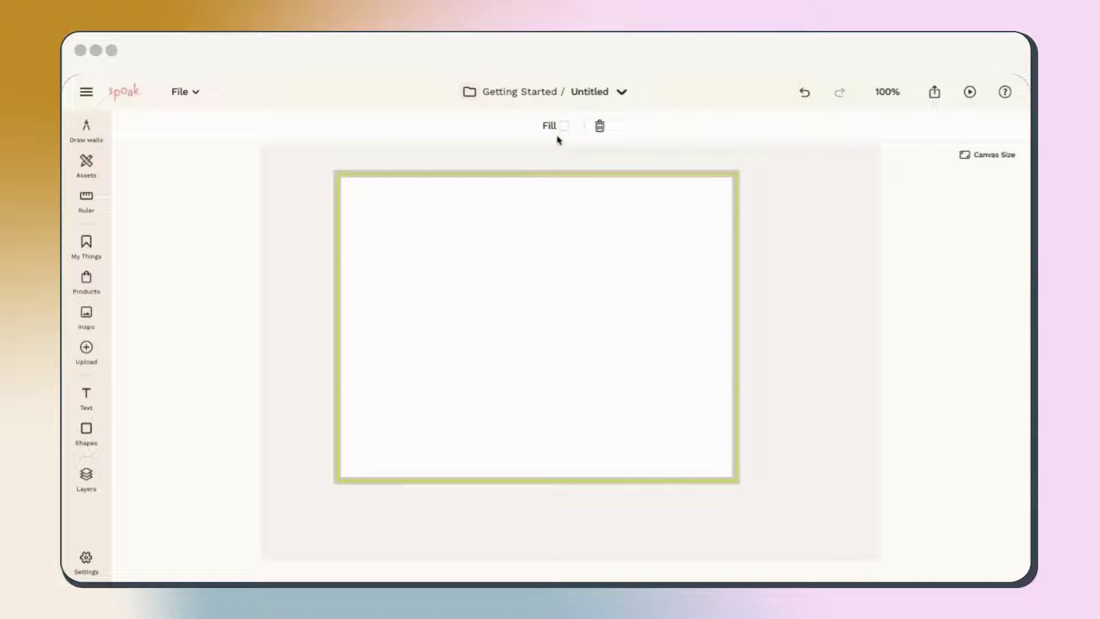
click(557, 130)
click(651, 158)
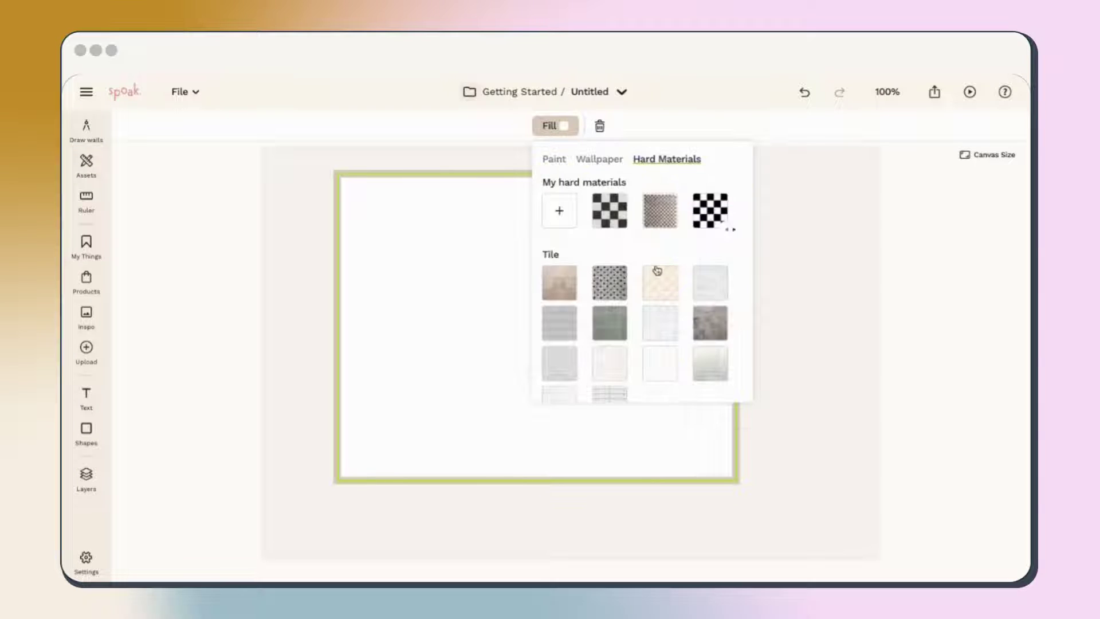
scroll(655, 279, down, 5)
scroll(656, 279, down, 3)
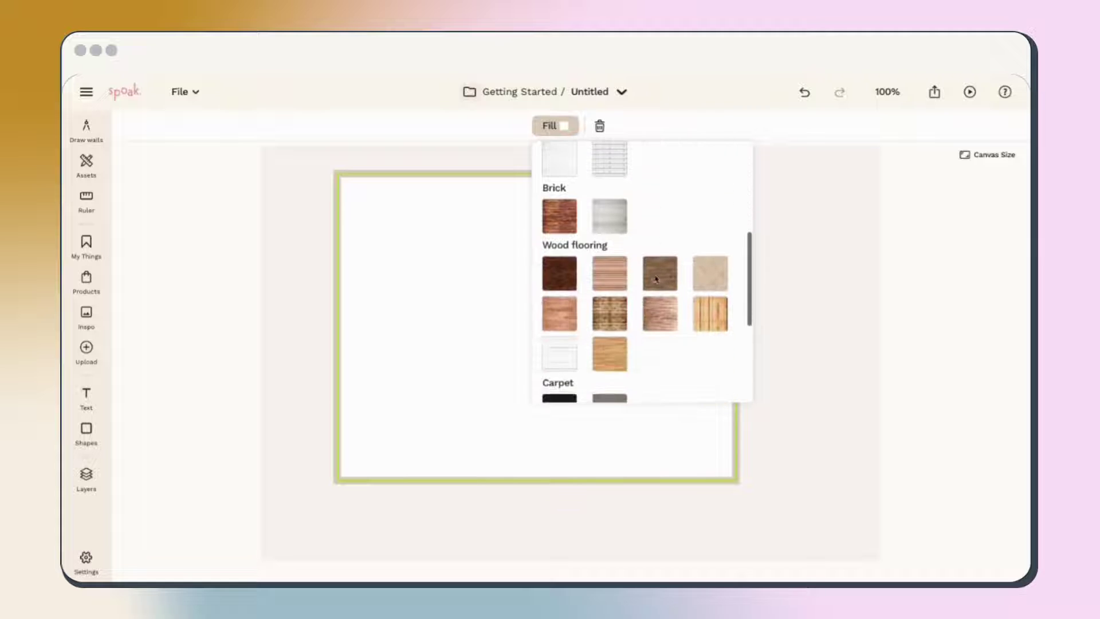
click(620, 340)
Step: Increase the plank pattern size four times, then deselect the floor
click(575, 126)
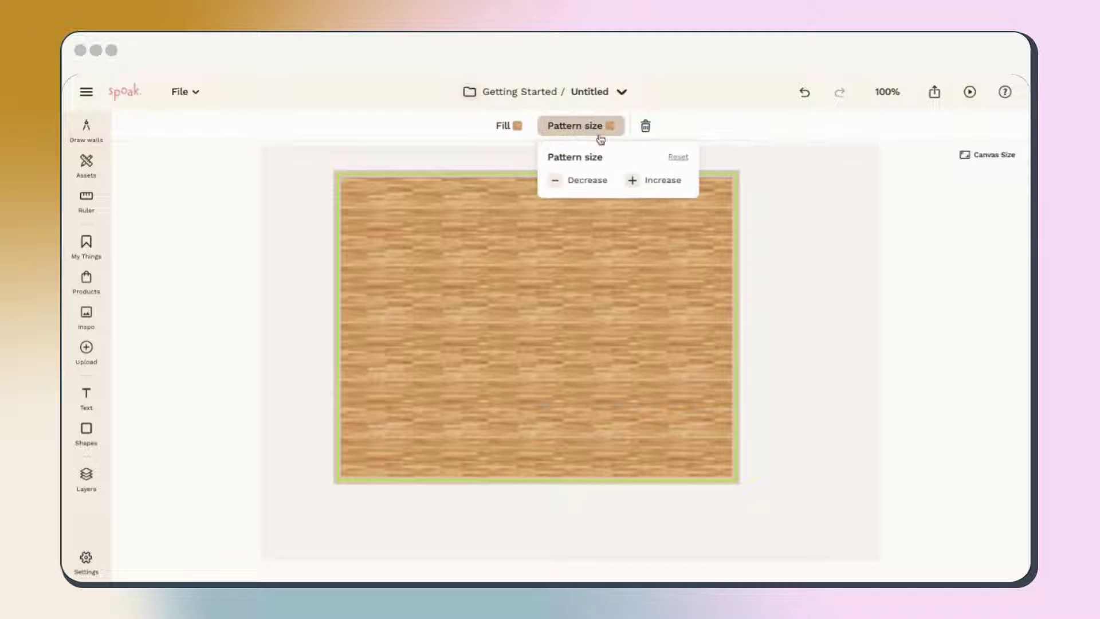
click(645, 182)
click(647, 182)
click(647, 182)
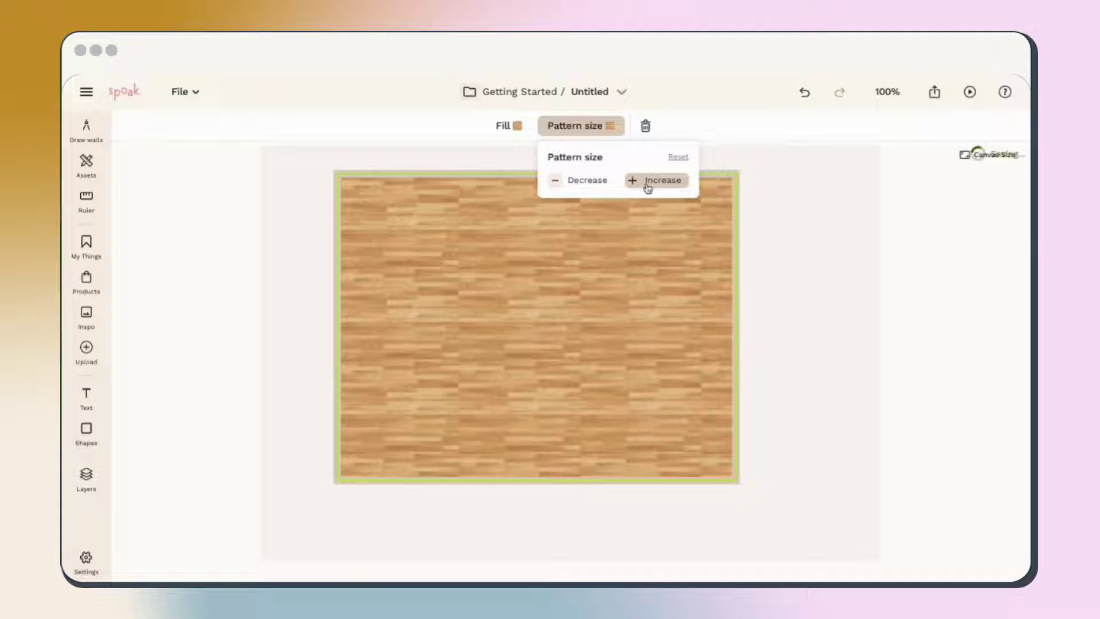
click(647, 182)
click(301, 186)
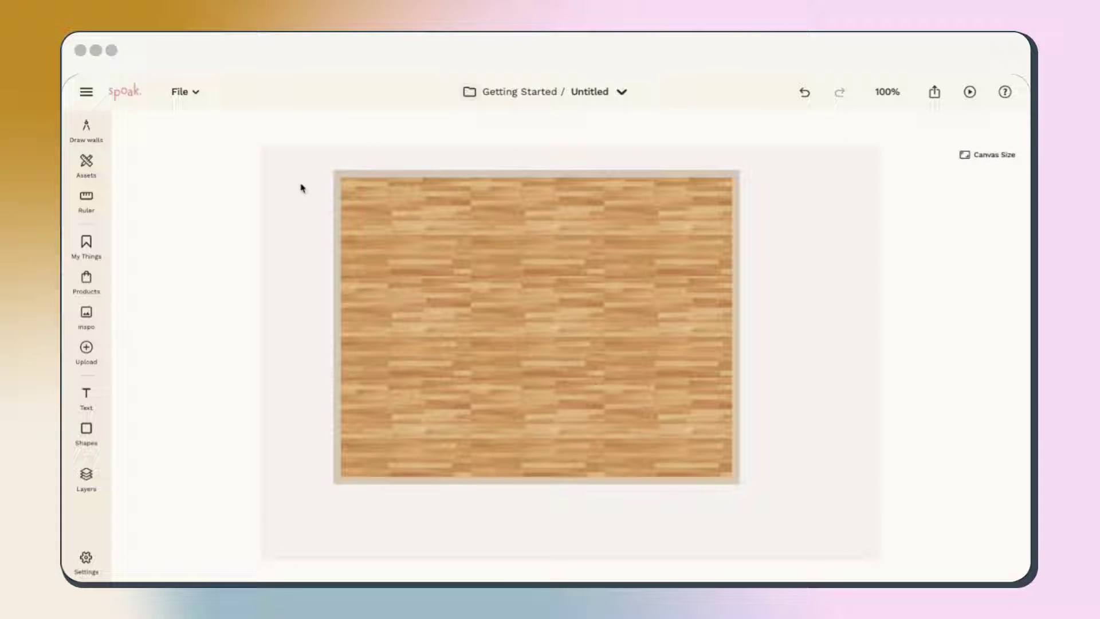
Step: Place a 2' 10" door from Assets in the room's bottom-left corner
click(87, 174)
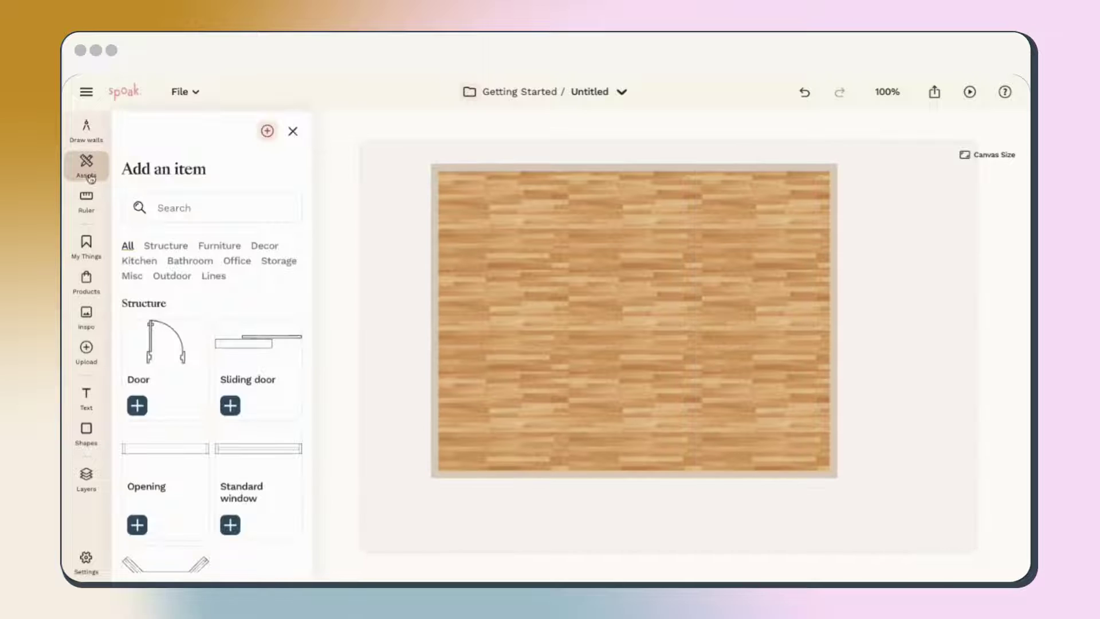
scroll(227, 362, down, 9)
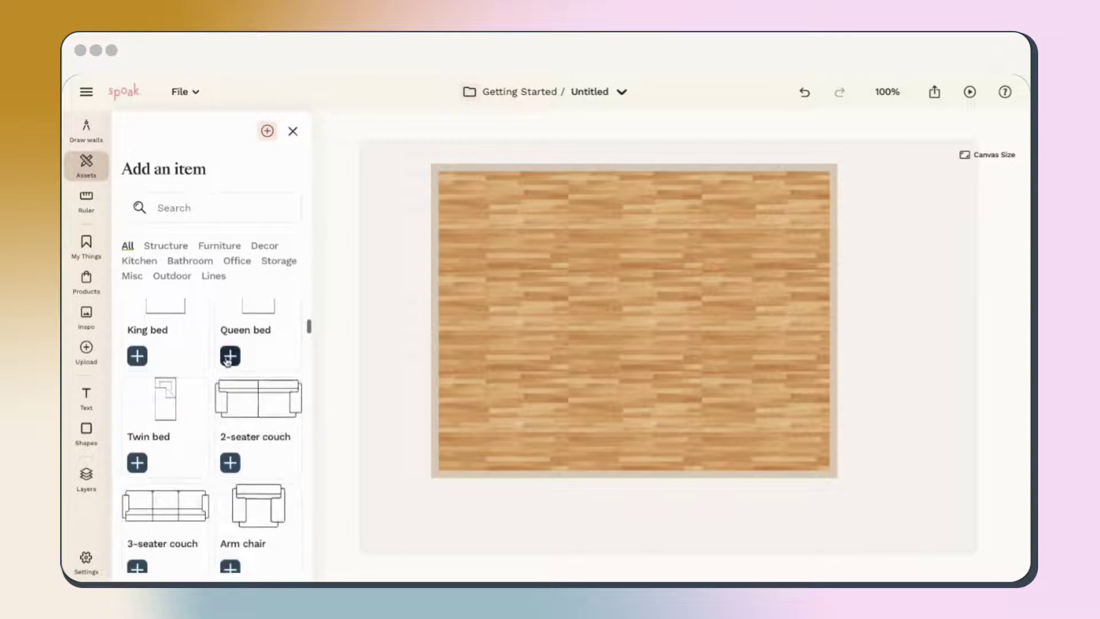
scroll(227, 362, up, 8)
scroll(228, 361, up, 1)
drag(189, 350, 539, 451)
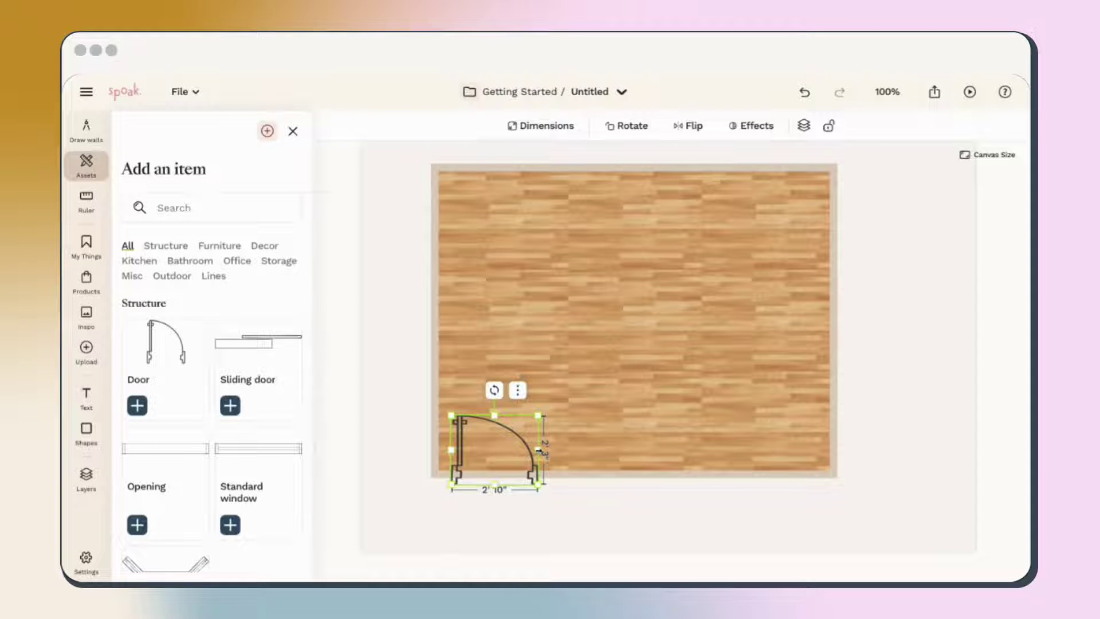
Step: Add a Standard window, stretch it to 6' 0", rotate it 90° left and set it on the right wall
click(249, 448)
drag(722, 348, 807, 348)
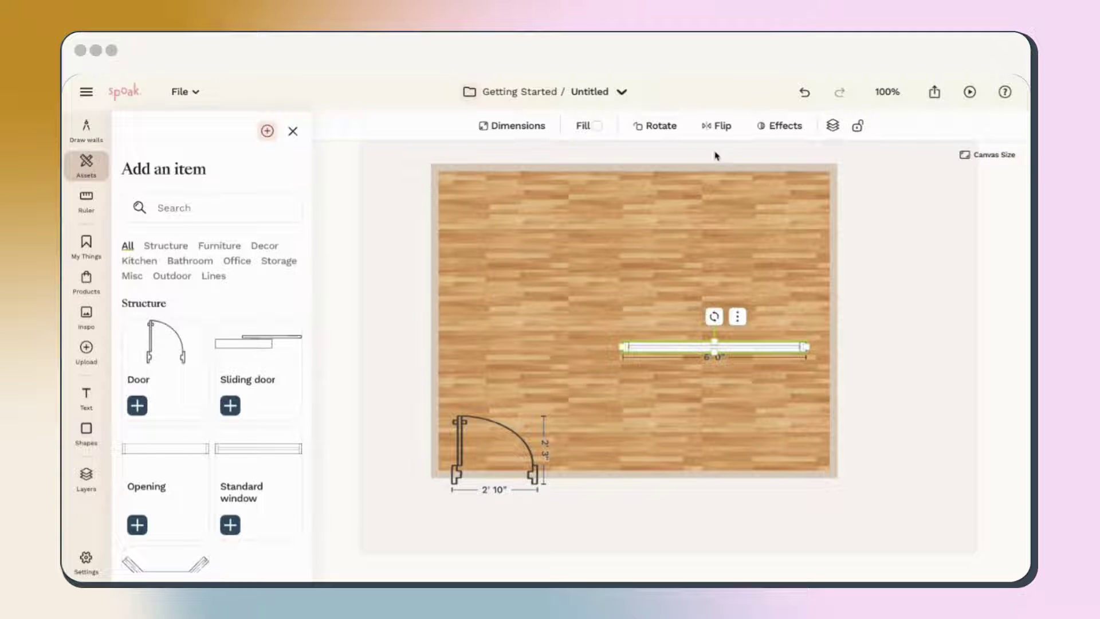
click(679, 129)
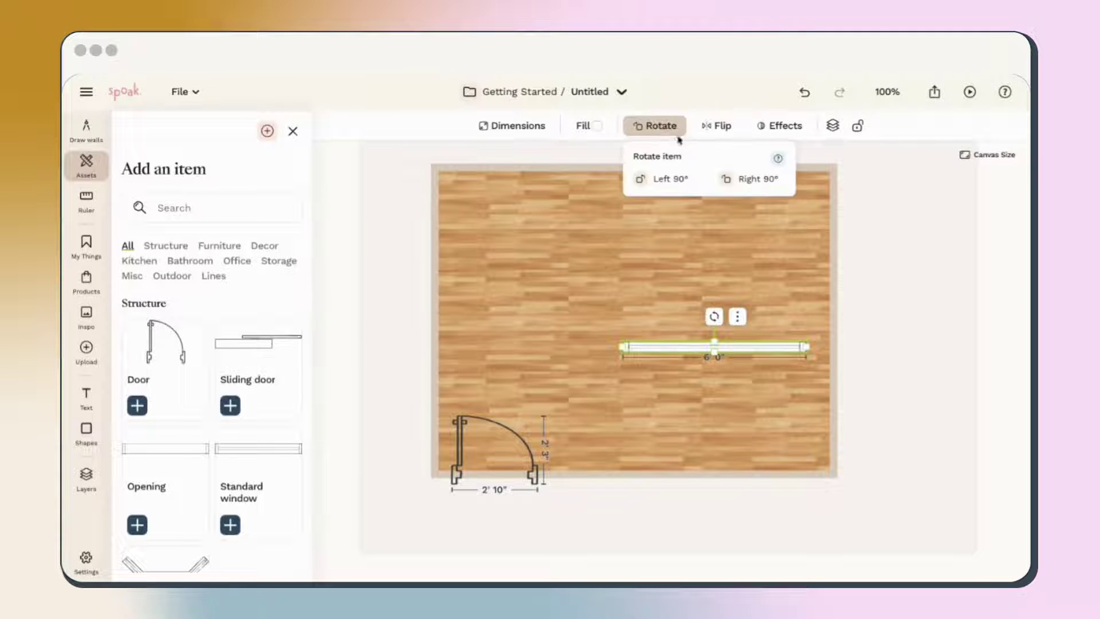
click(677, 179)
drag(631, 284, 835, 361)
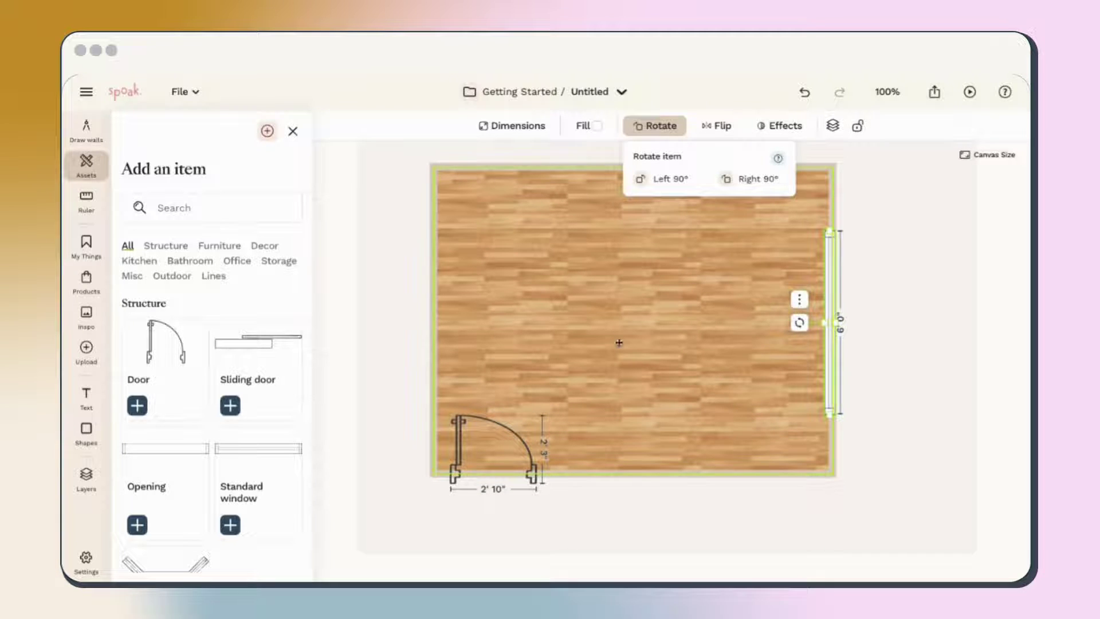
Step: Search the item library for 'sofa' and add the 3-seater couch
click(236, 247)
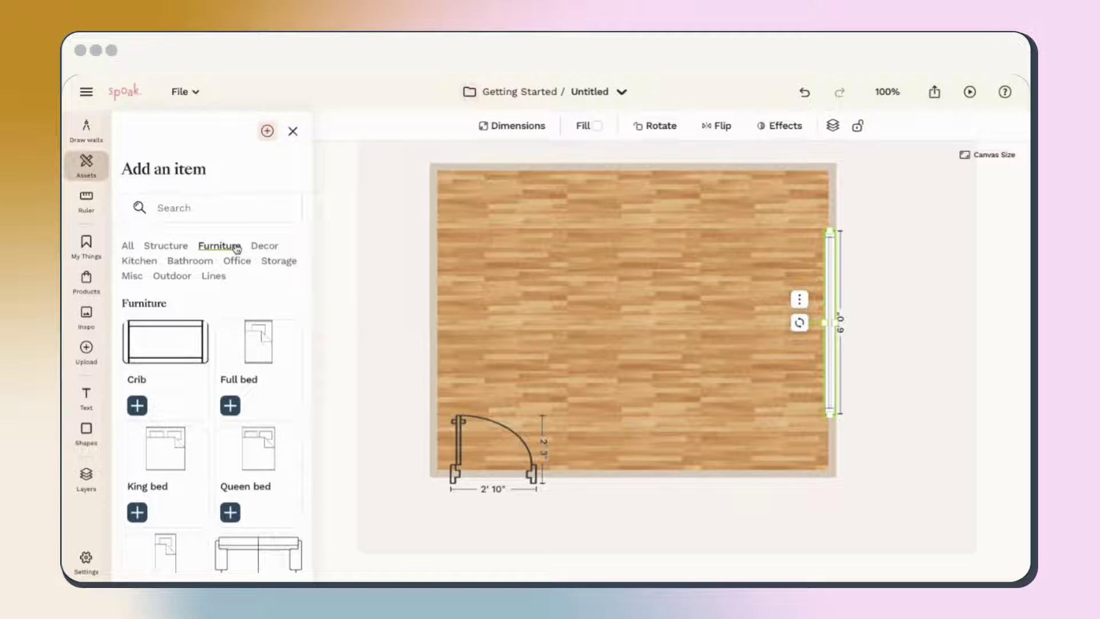
click(264, 247)
click(235, 217)
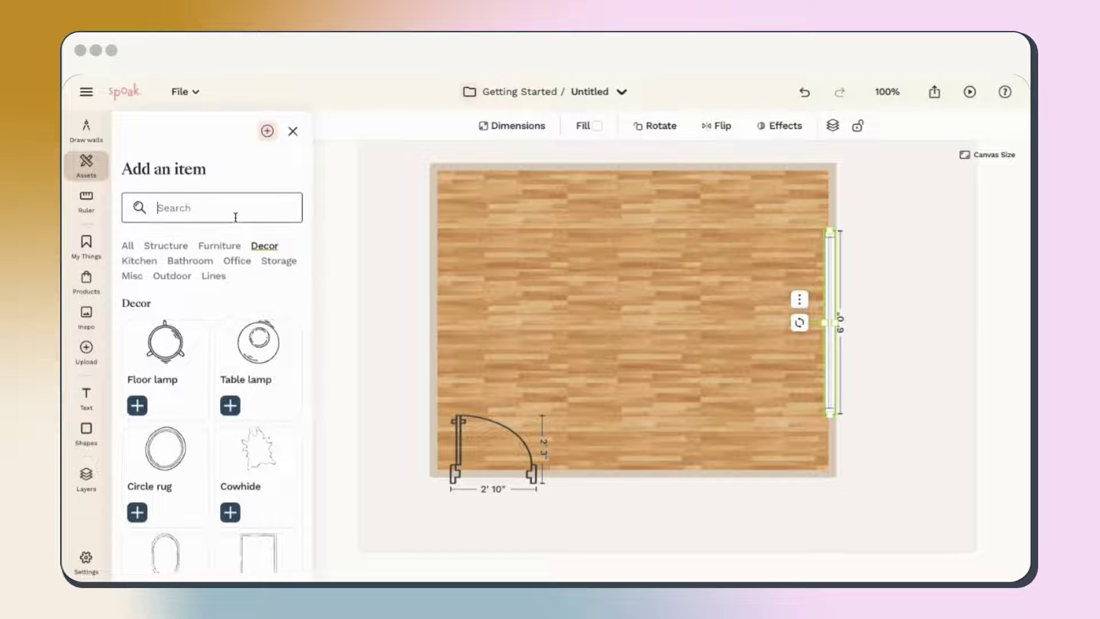
text(sofa)
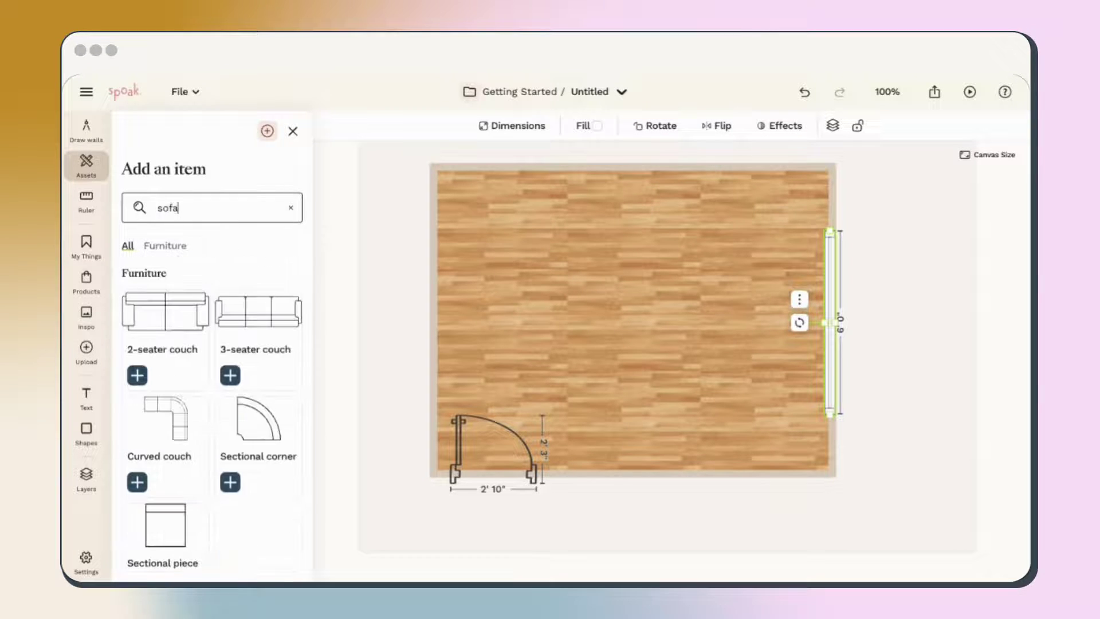
click(258, 310)
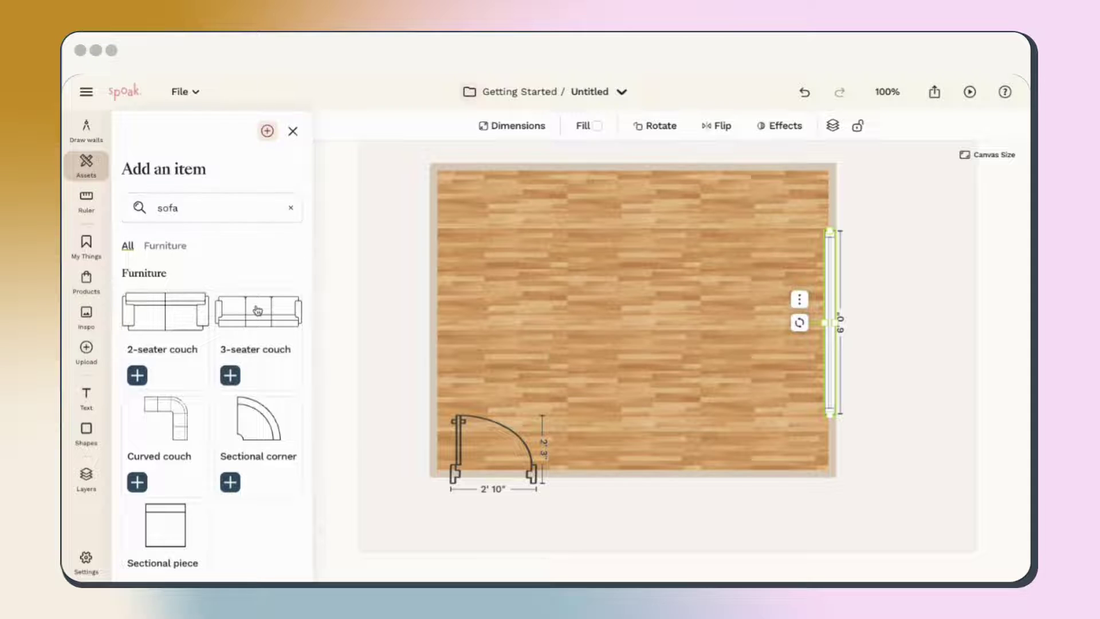
Step: Resize the couch to 7' 0" wide by 2' 3" deep and hide both dimension labels
click(520, 133)
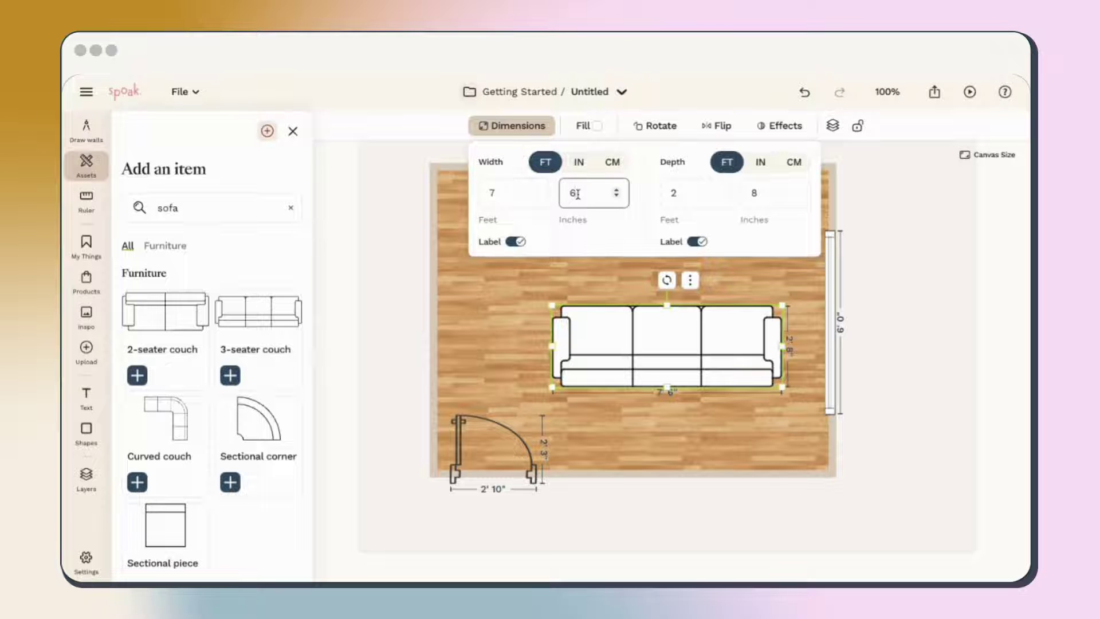
text(0)
click(781, 195)
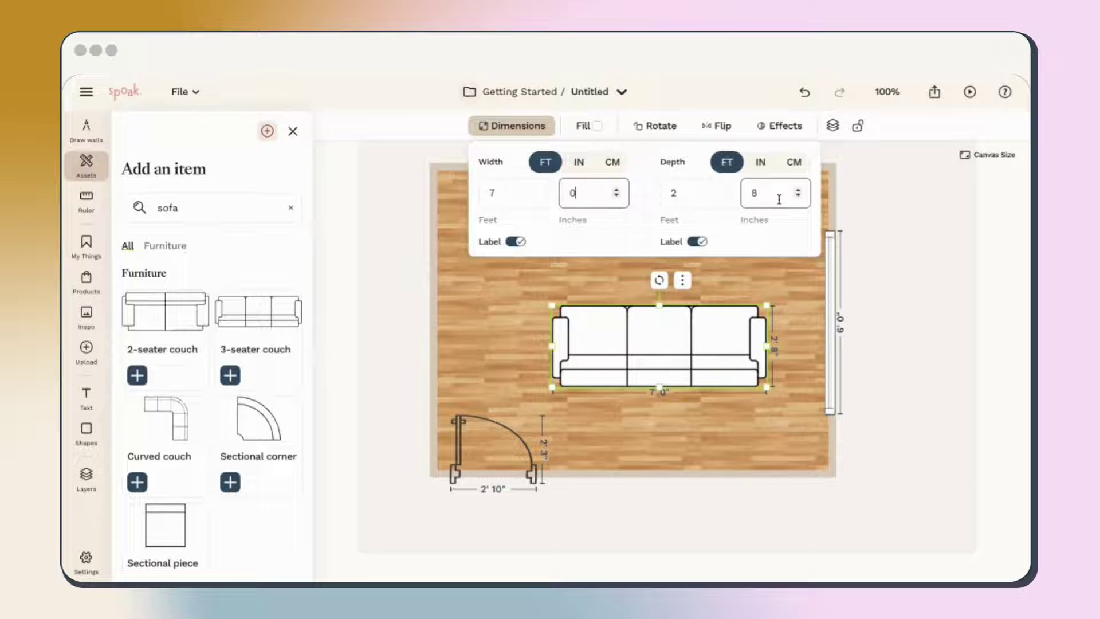
click(797, 197)
click(797, 197)
click(798, 197)
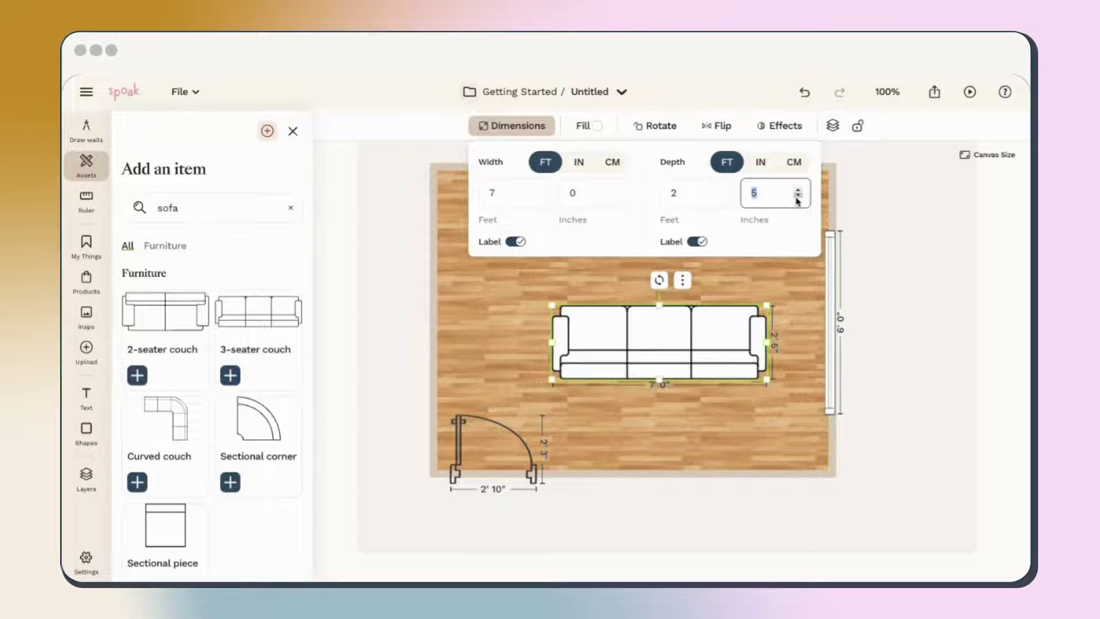
click(797, 197)
click(797, 197)
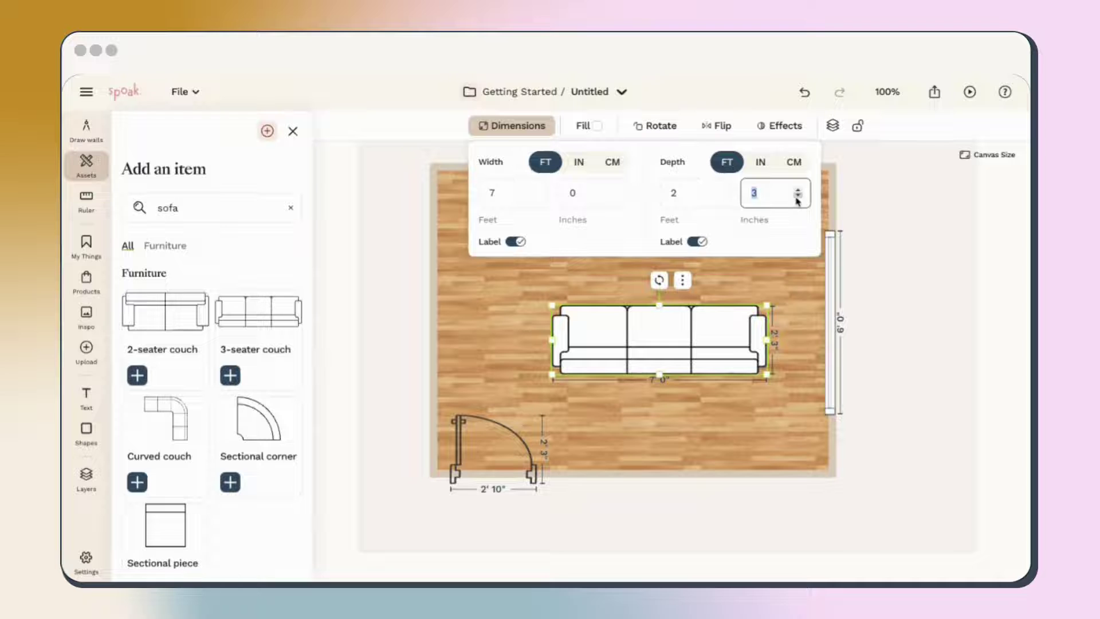
click(703, 242)
click(518, 243)
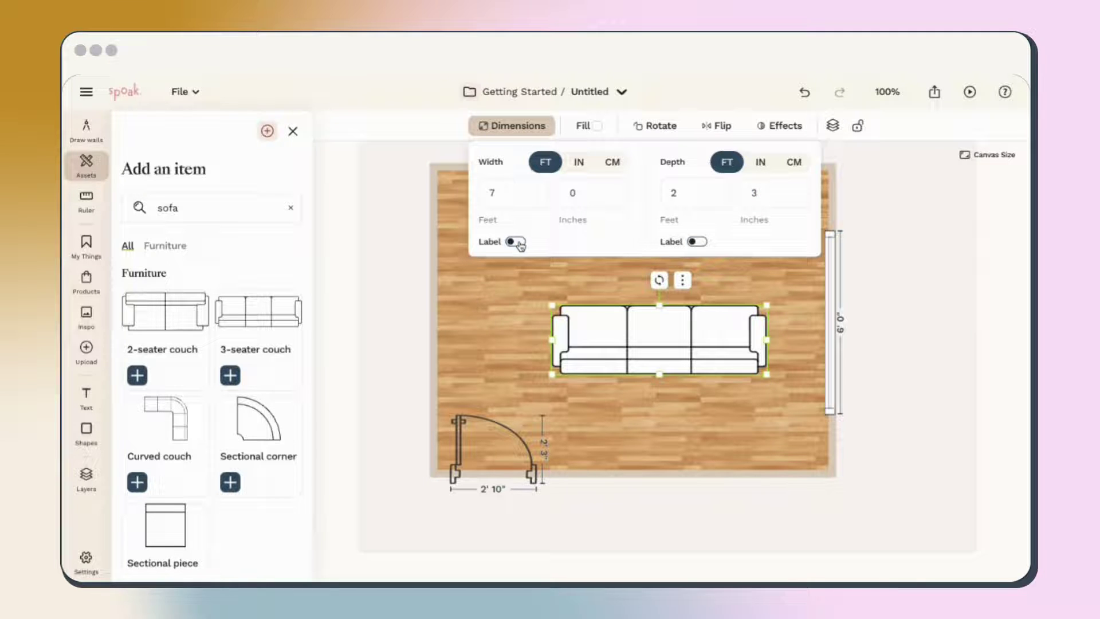
Step: Fill the sofa with a dark green colour
click(582, 127)
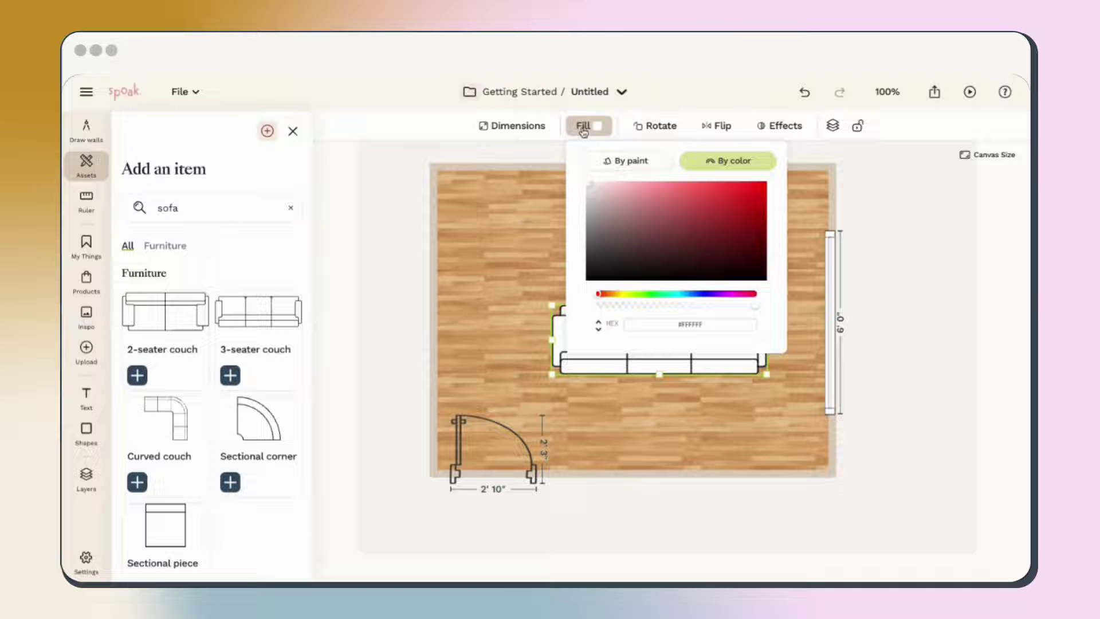
click(655, 294)
drag(645, 229, 658, 246)
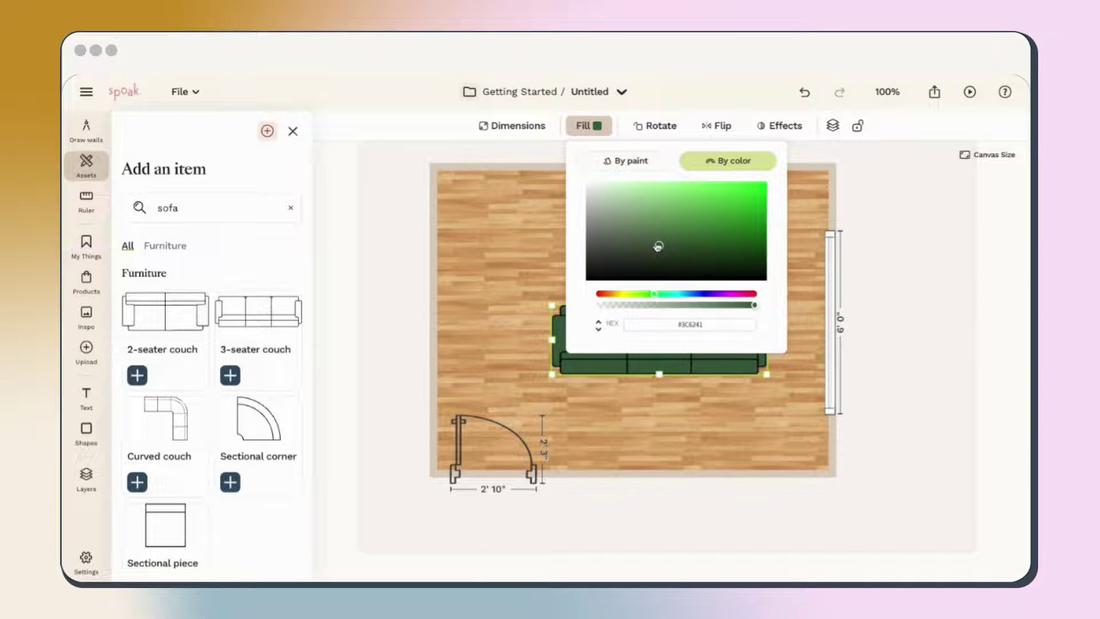
click(708, 380)
Step: Flip the sofa vertically and move it against the top wall
click(705, 361)
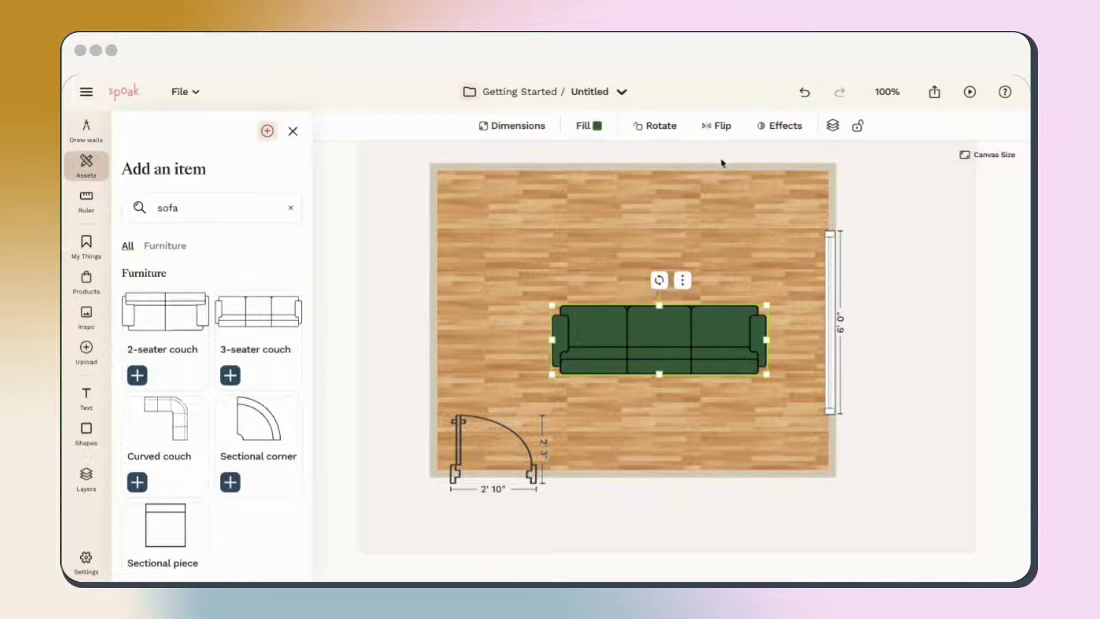
click(720, 132)
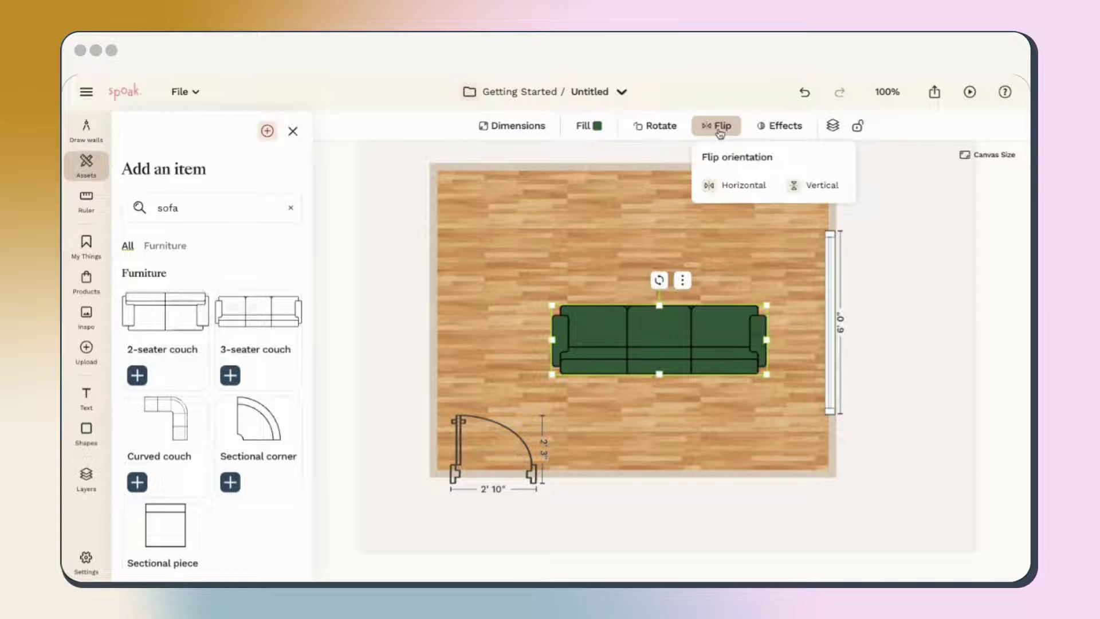
click(813, 185)
drag(700, 333, 671, 210)
Step: Give the sofa a drop shadow, undoing and redoing to confirm it stays applied
click(769, 130)
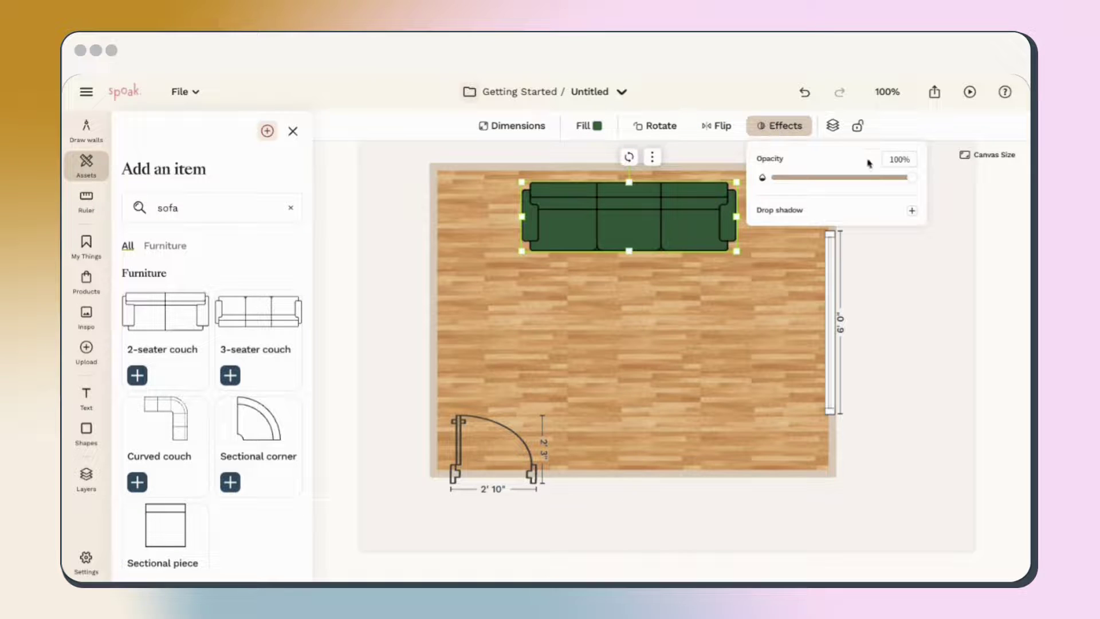
mouse_move(917, 177)
mouse_down()
mouse_move(839, 179)
mouse_move(920, 182)
mouse_up()
click(913, 213)
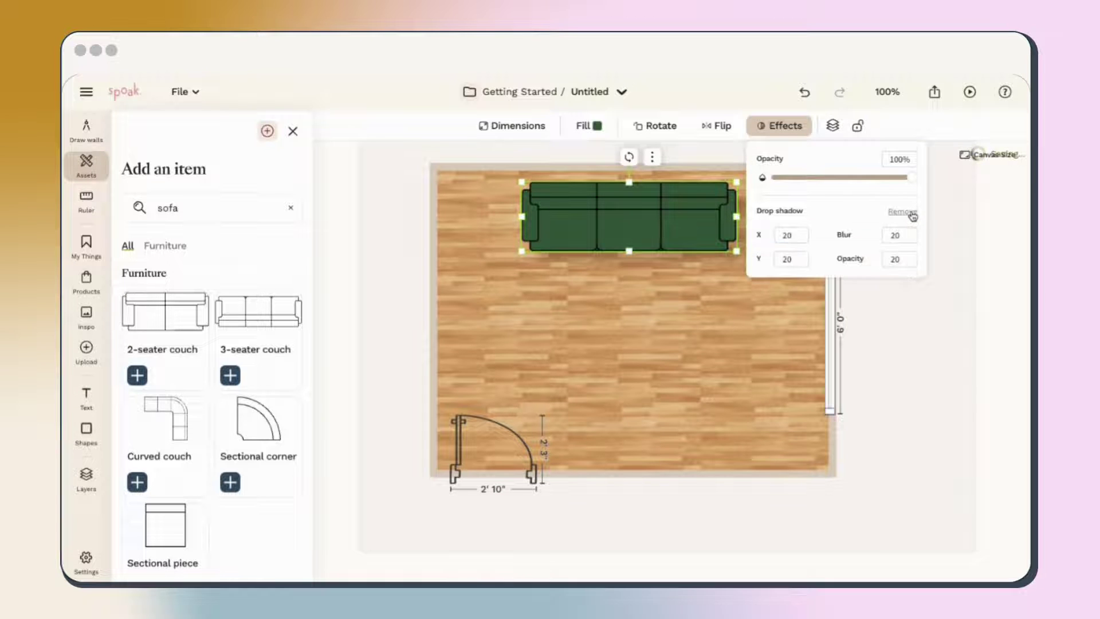
click(787, 306)
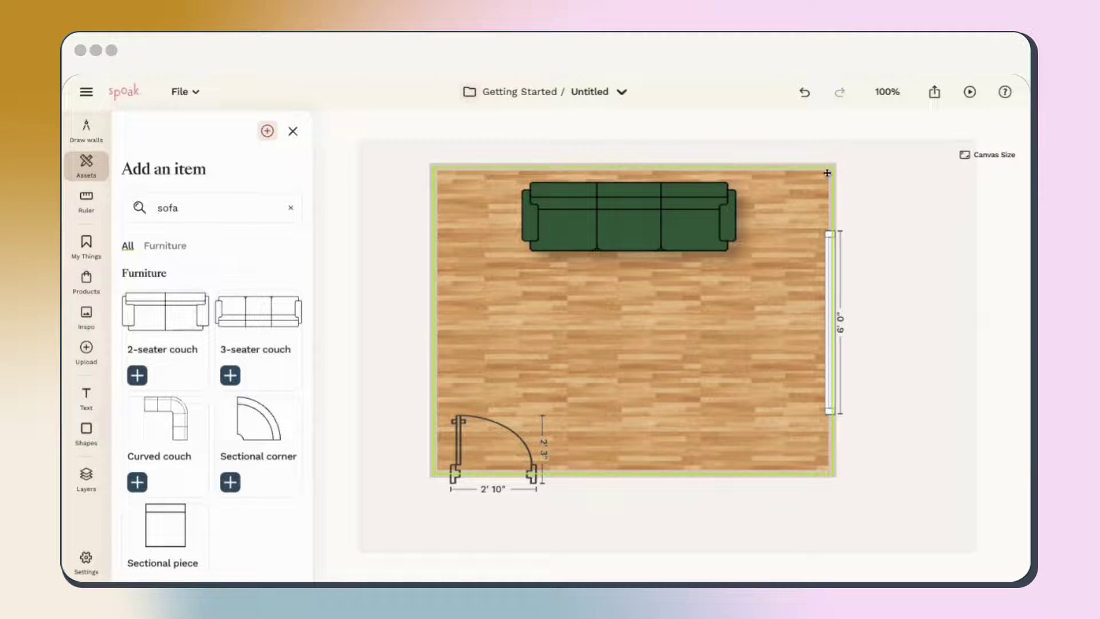
click(804, 93)
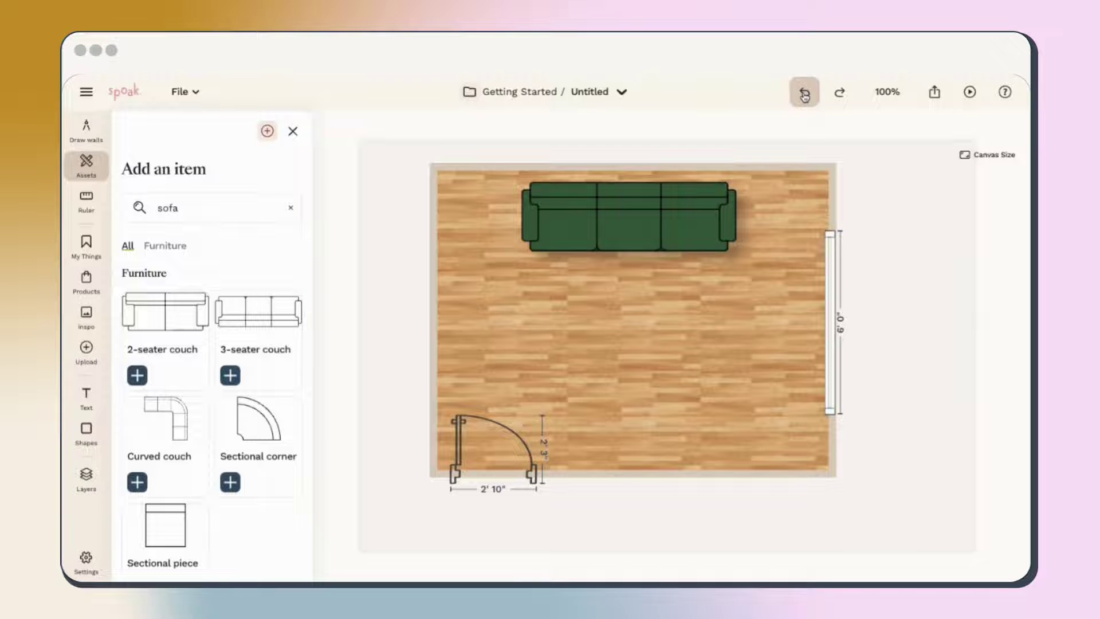
click(804, 94)
click(842, 95)
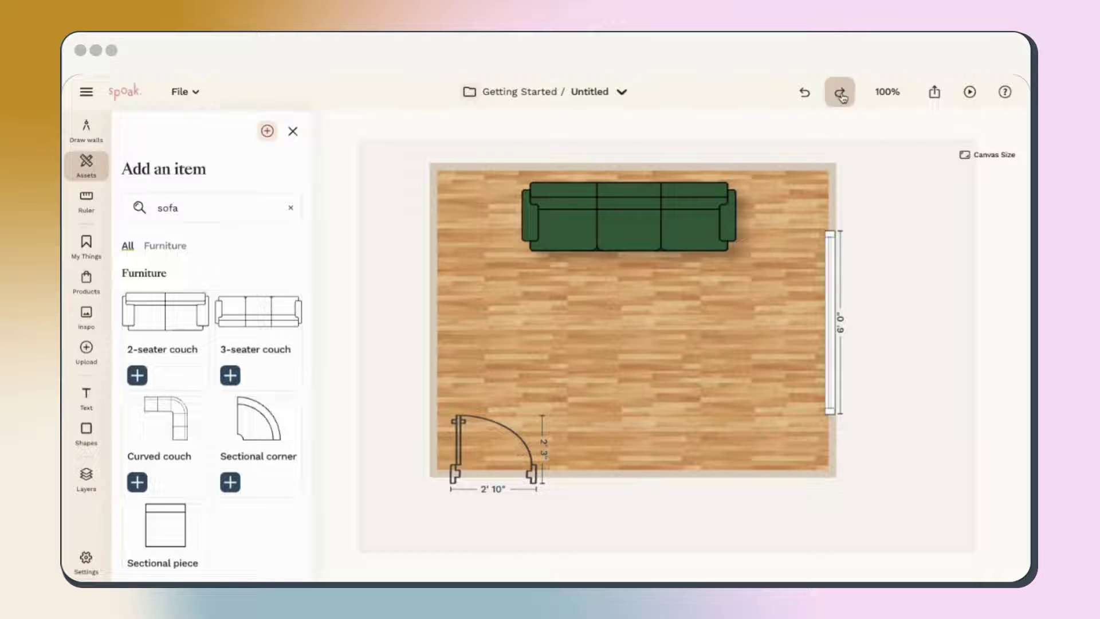
Step: Add the Mann Checkered Area Rug from Products and magic-erase its white background
click(293, 131)
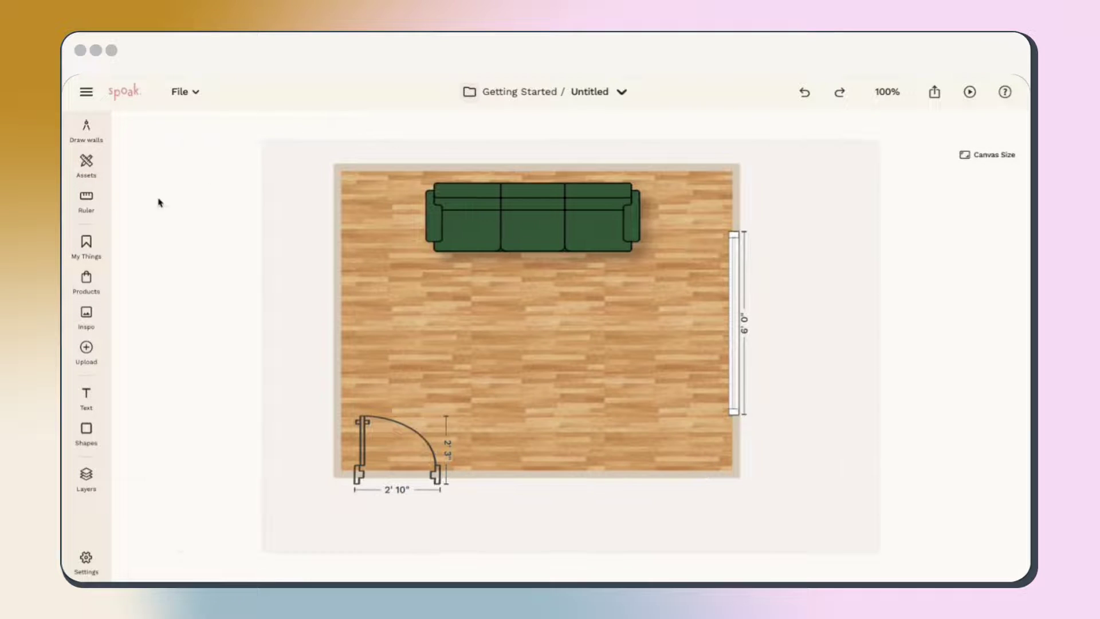
click(82, 284)
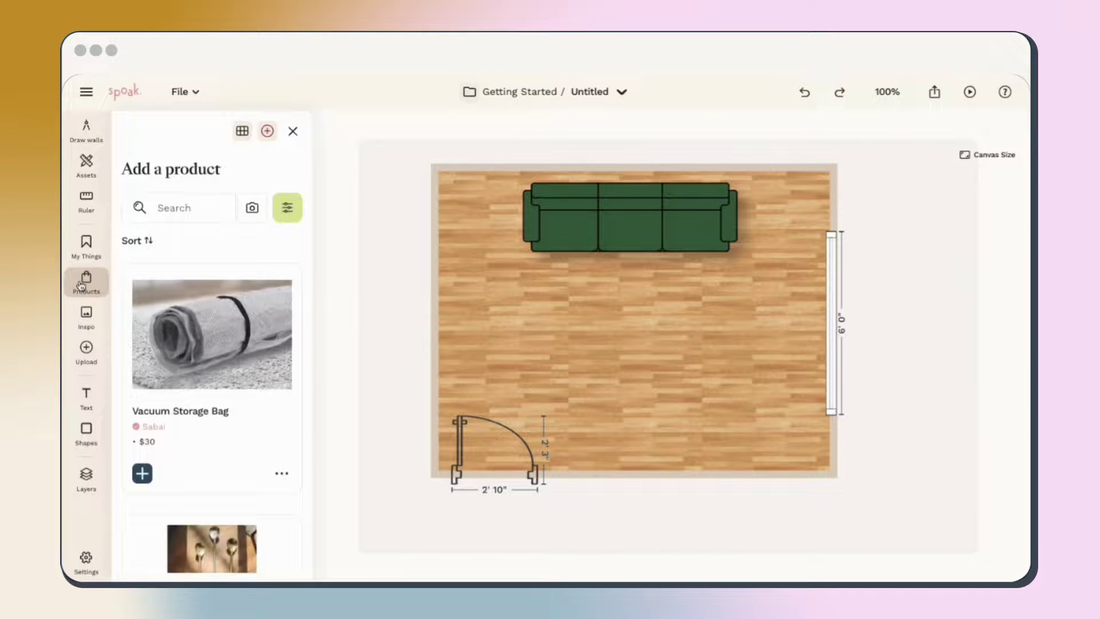
click(172, 209)
text(mann)
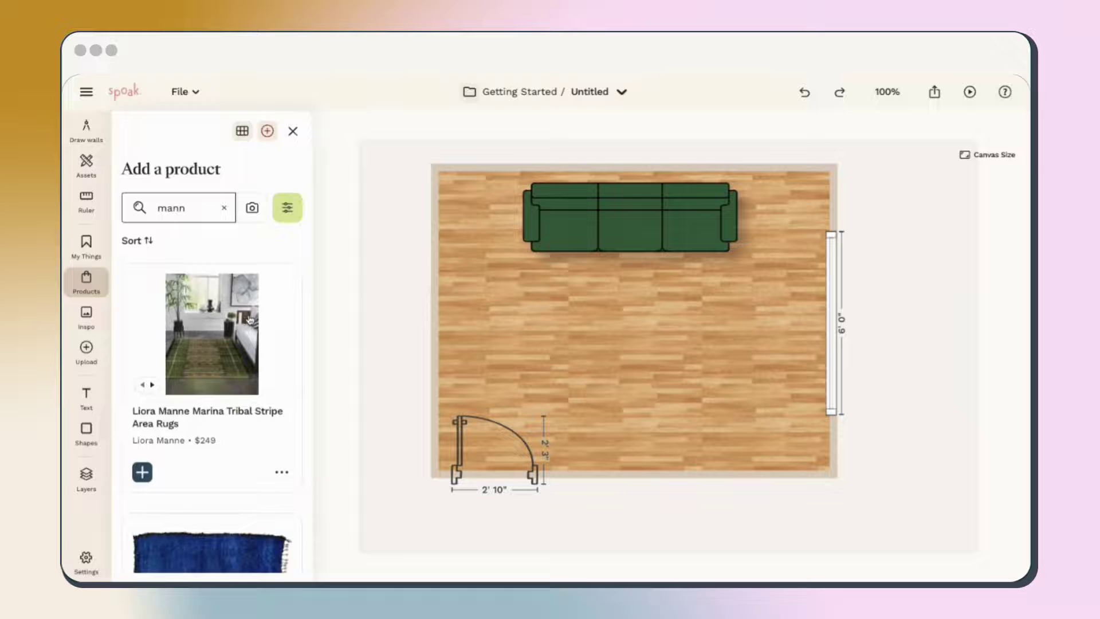
scroll(247, 315, down, 5)
scroll(251, 319, down, 6)
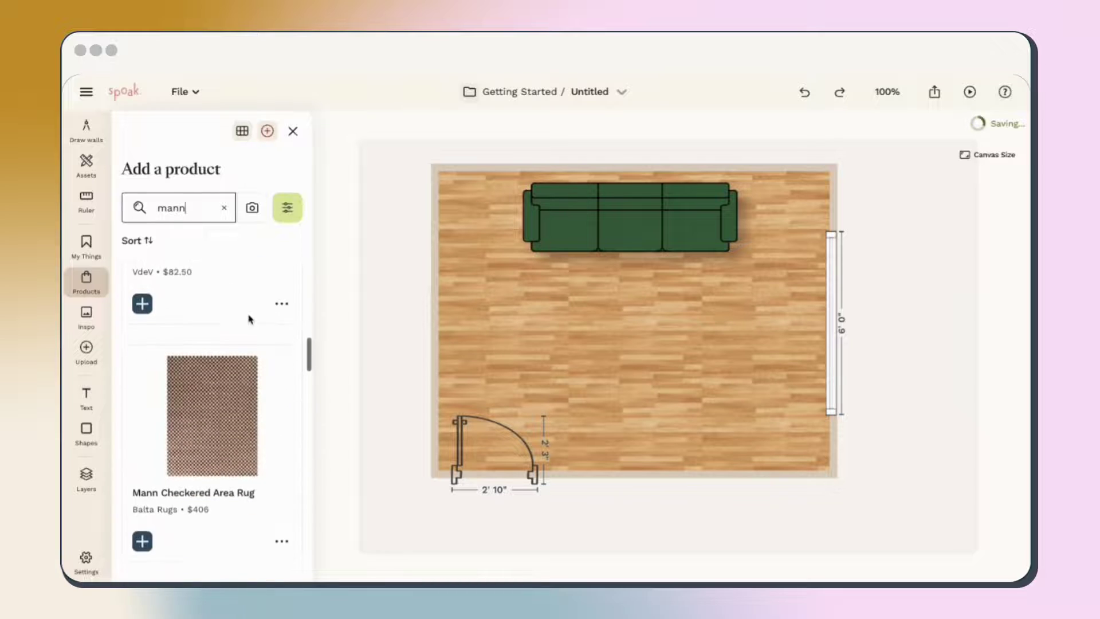
click(241, 343)
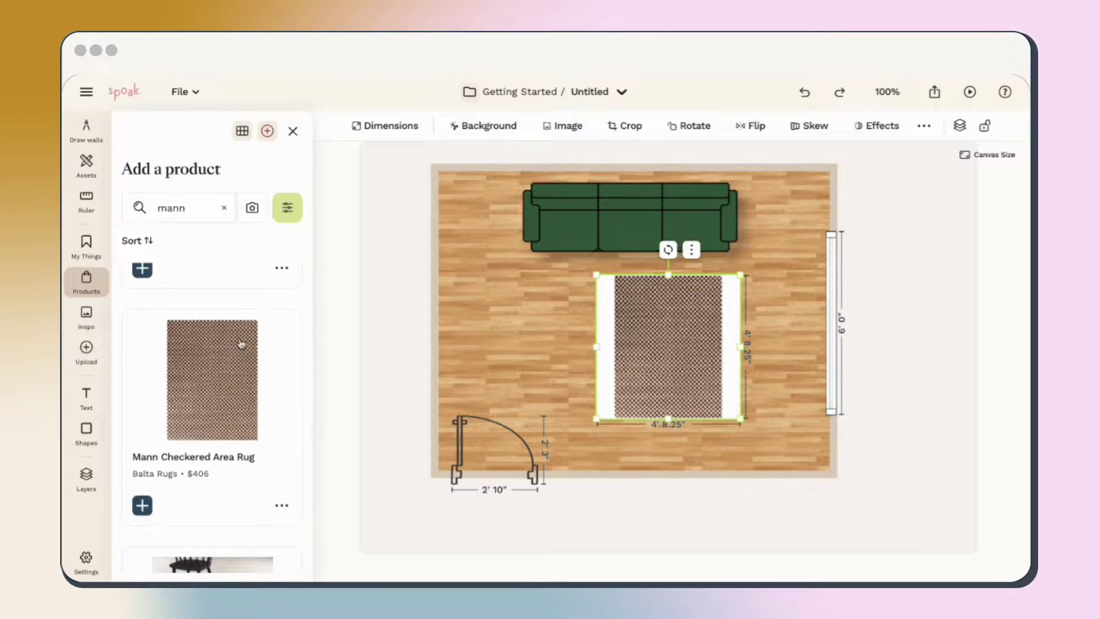
click(691, 249)
click(735, 228)
Step: Resize the rug to 6' 0" by 9' 0" and hide both measurement labels
click(398, 129)
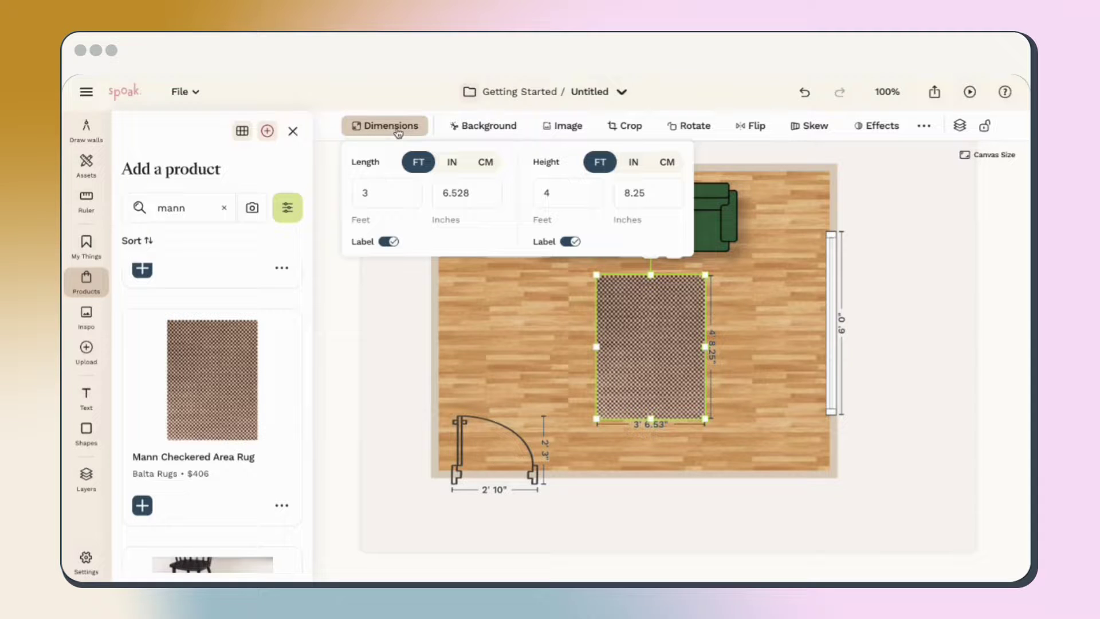
click(389, 192)
text(6)
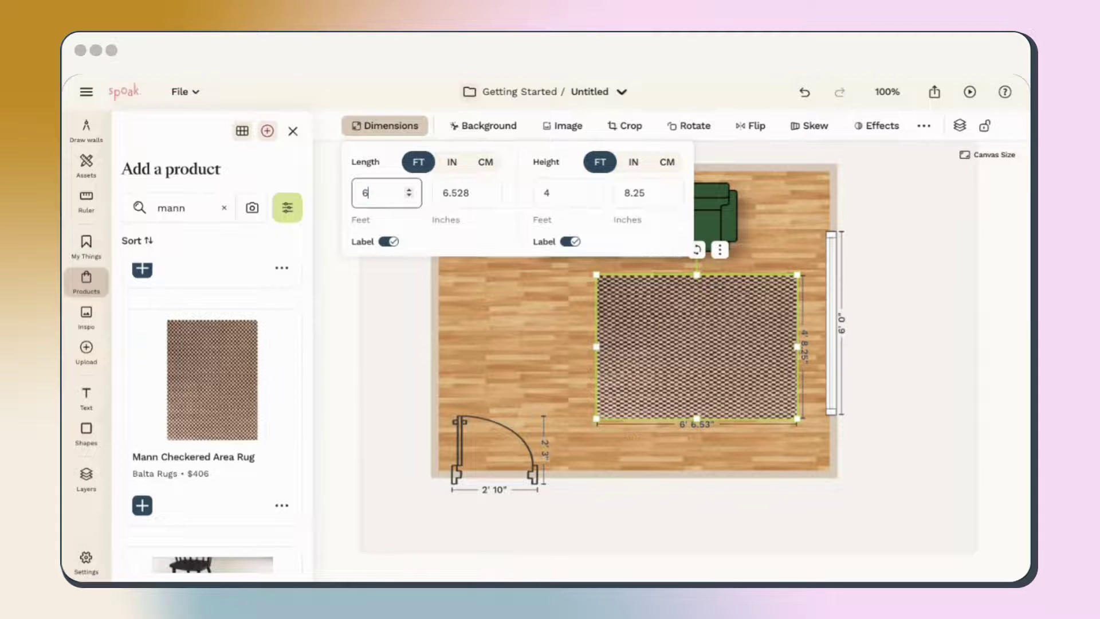
click(465, 192)
text(0)
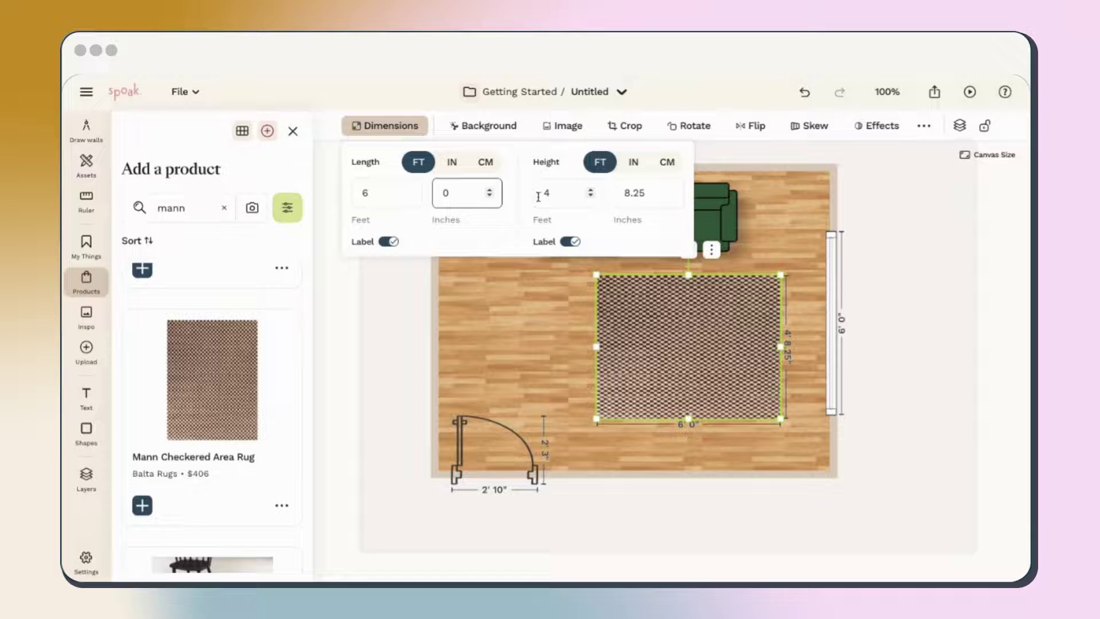
click(538, 197)
text(9)
click(620, 192)
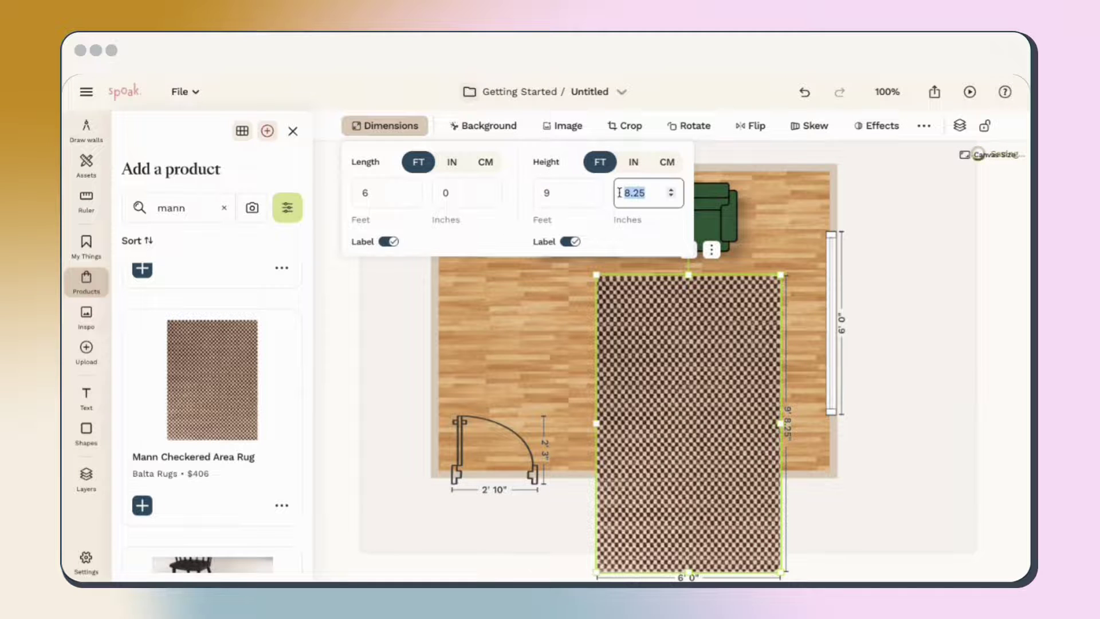
text(0)
click(573, 241)
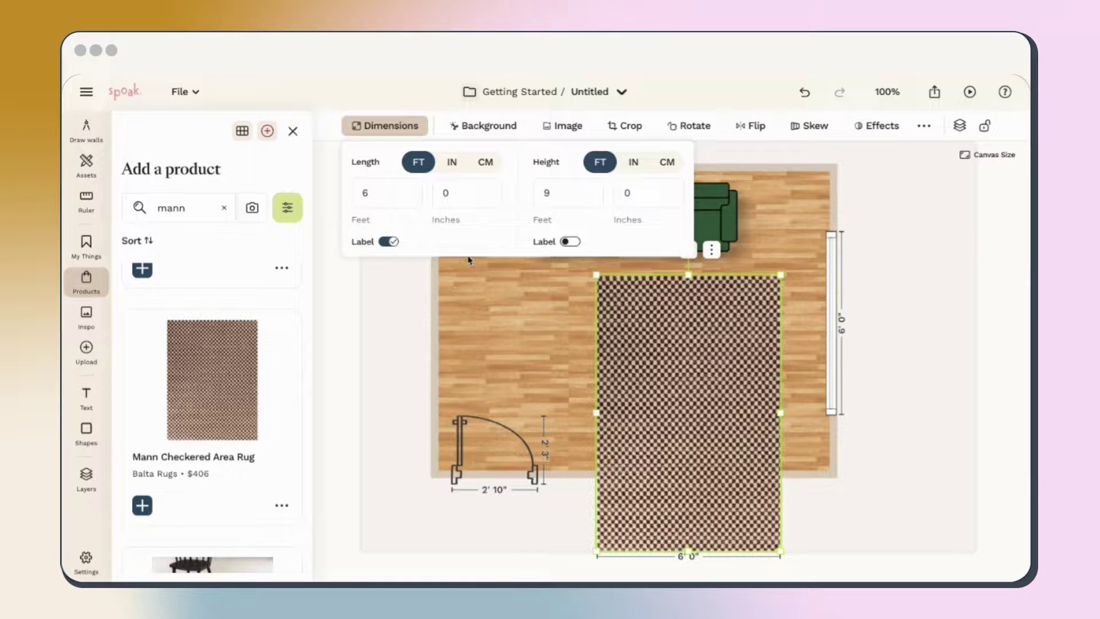
click(392, 243)
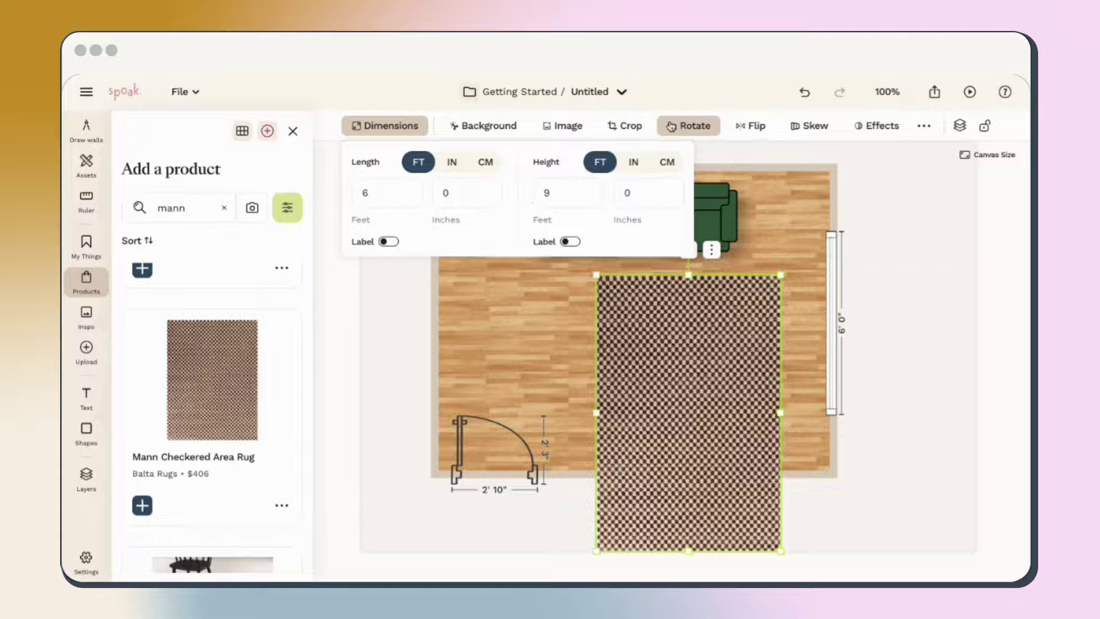
Step: Rotate the rug 90° left, centre it under the sofa and send it to the back
click(689, 126)
click(681, 179)
drag(673, 253, 561, 378)
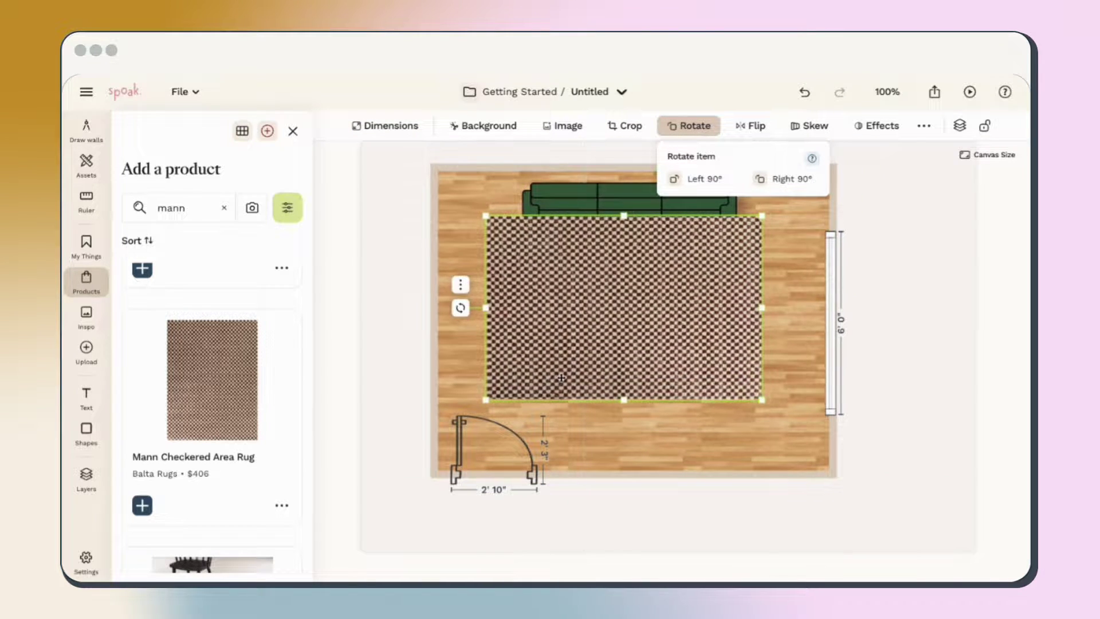
click(958, 126)
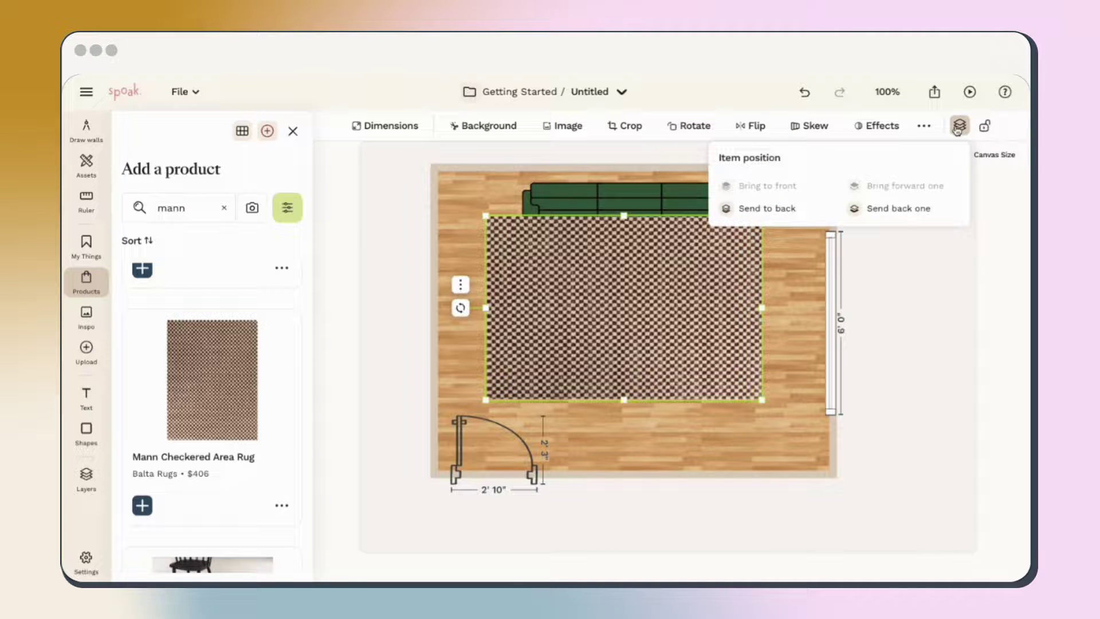
click(780, 213)
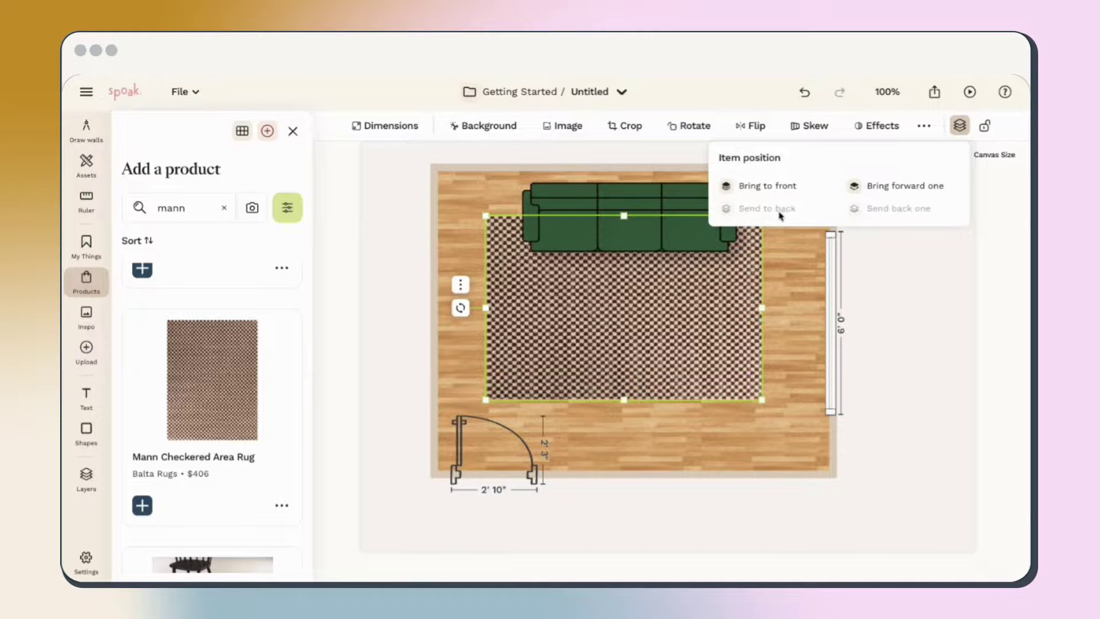
drag(720, 299, 728, 299)
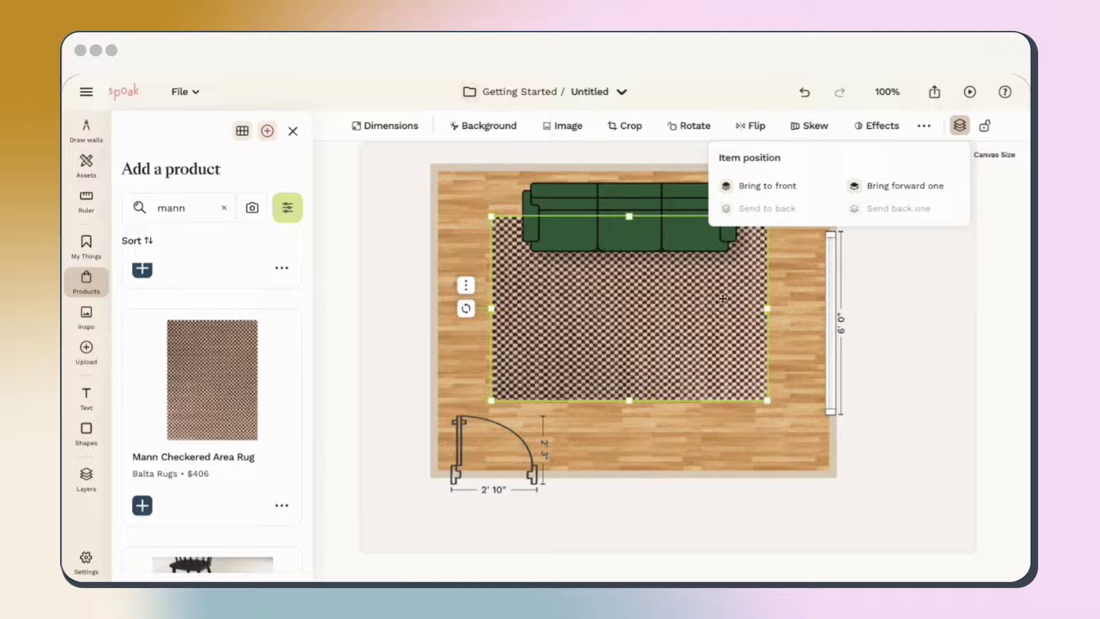
click(403, 289)
click(292, 131)
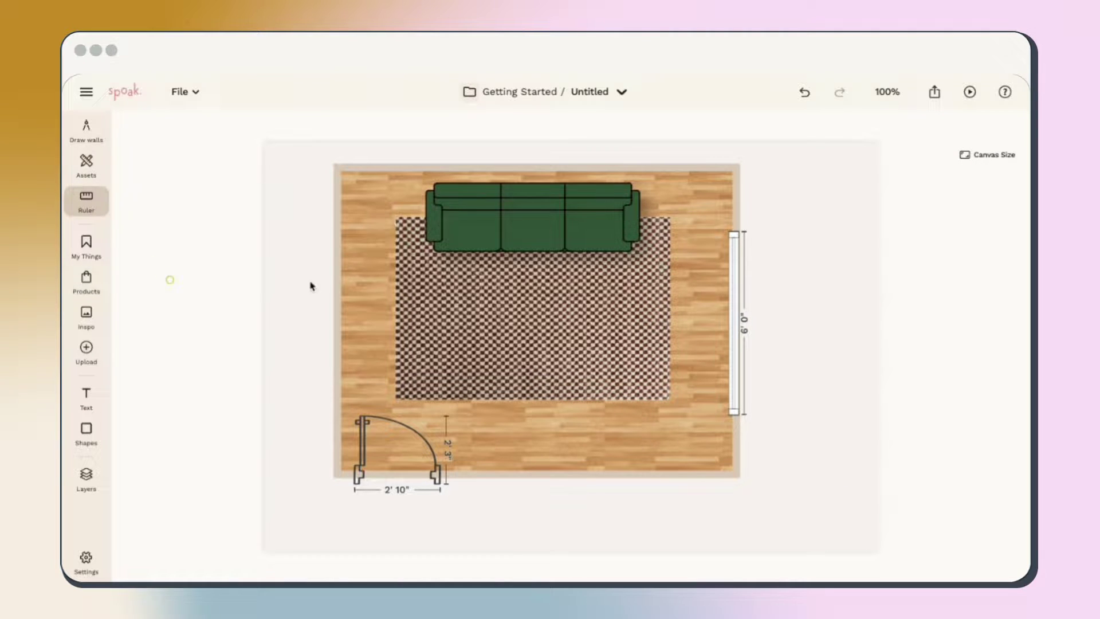
Step: Draw and delete a trial ruler measurement, then browse Inspo and open Upload
drag(337, 217, 428, 217)
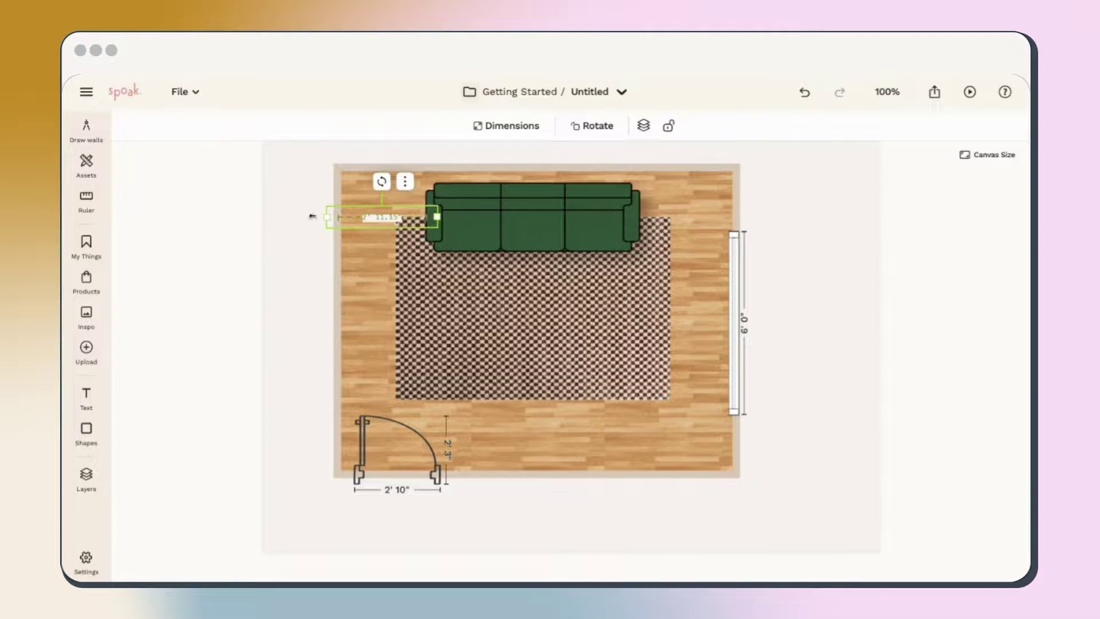
key(Delete)
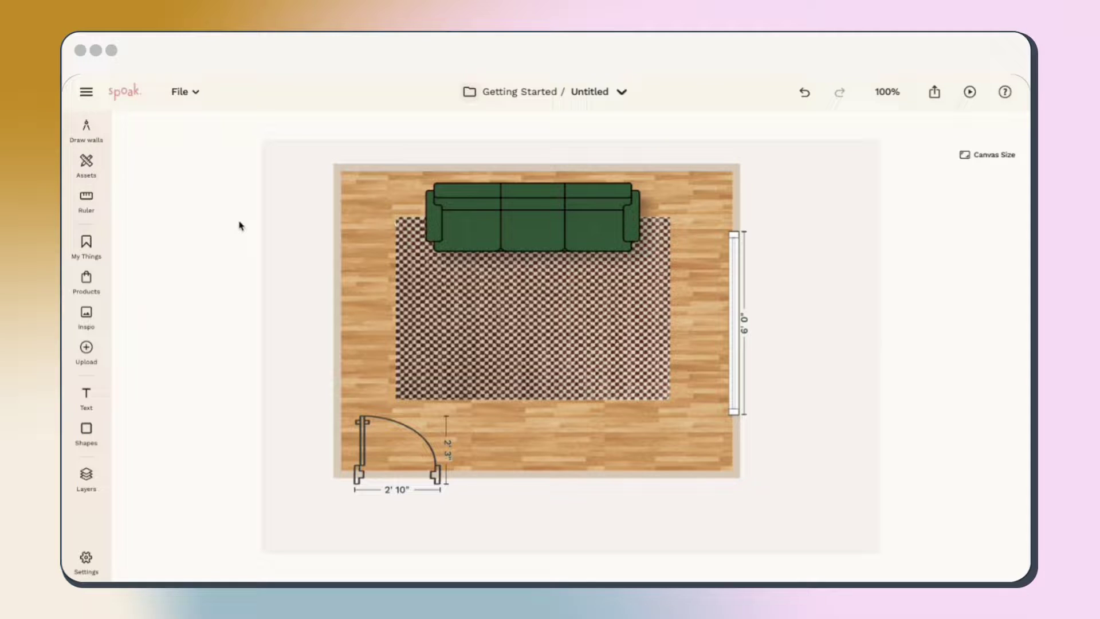
click(98, 315)
scroll(211, 346, down, 10)
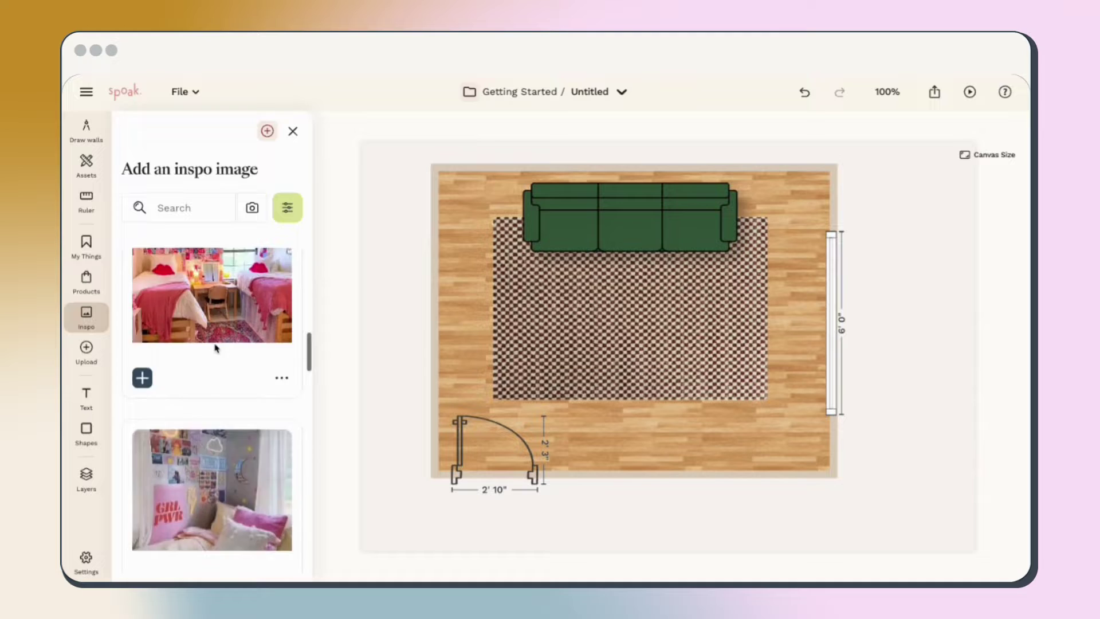
scroll(215, 347, down, 5)
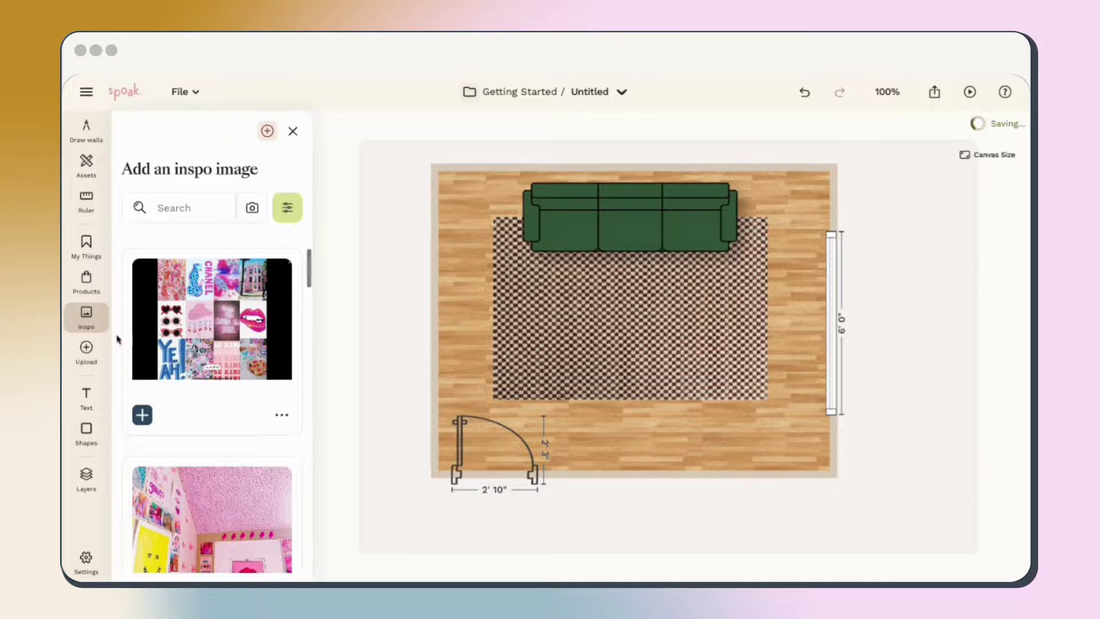
click(86, 347)
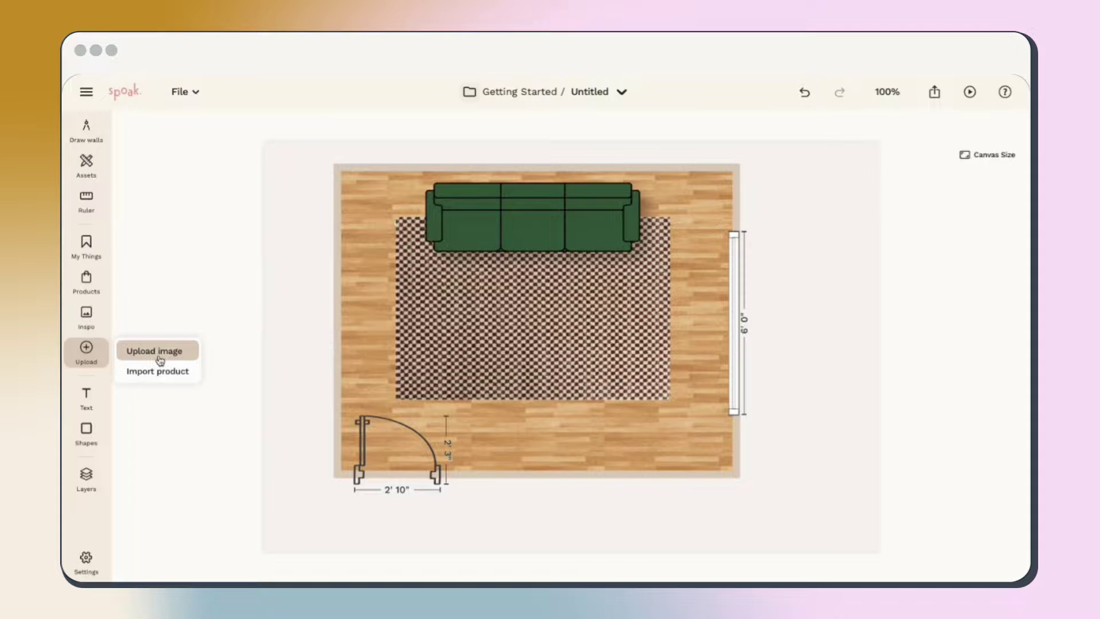
Step: Add a text box and change its text to 'Front Door'
click(87, 396)
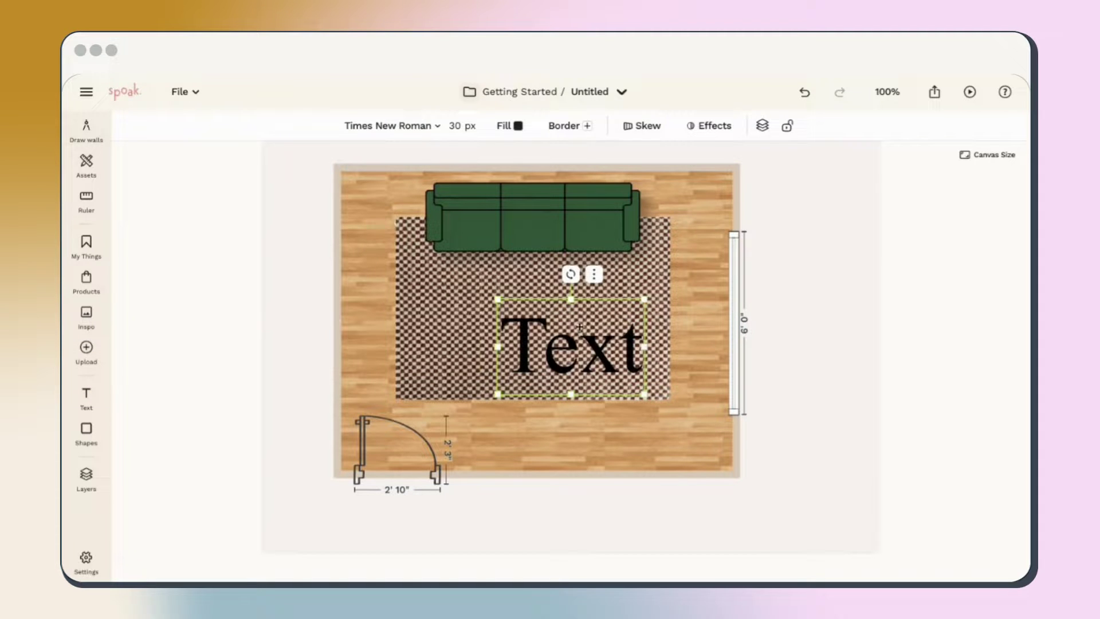
double_click(579, 326)
text(Front)
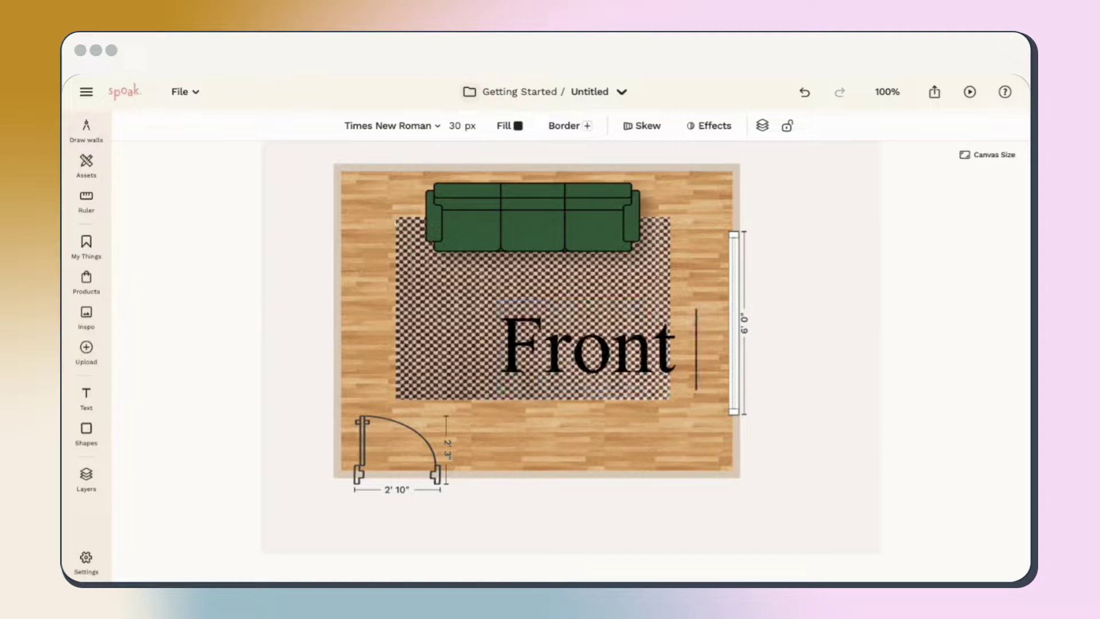
text( Door)
Step: Set the label to Abel at 10 px and place it beside the bottom-left door
click(399, 126)
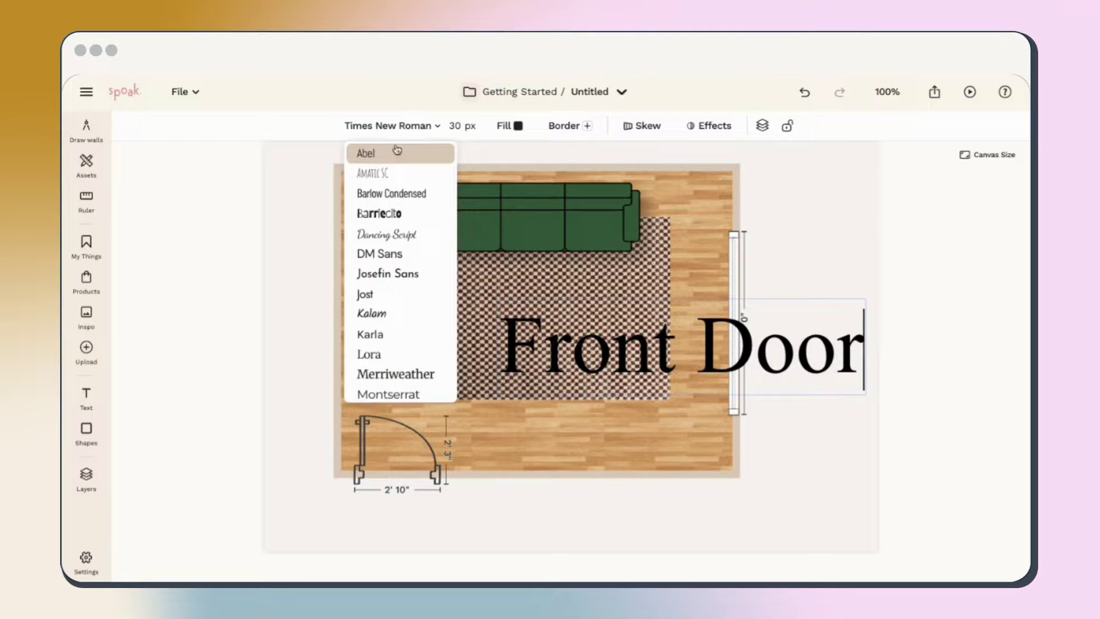
click(397, 152)
click(418, 125)
double_click(415, 126)
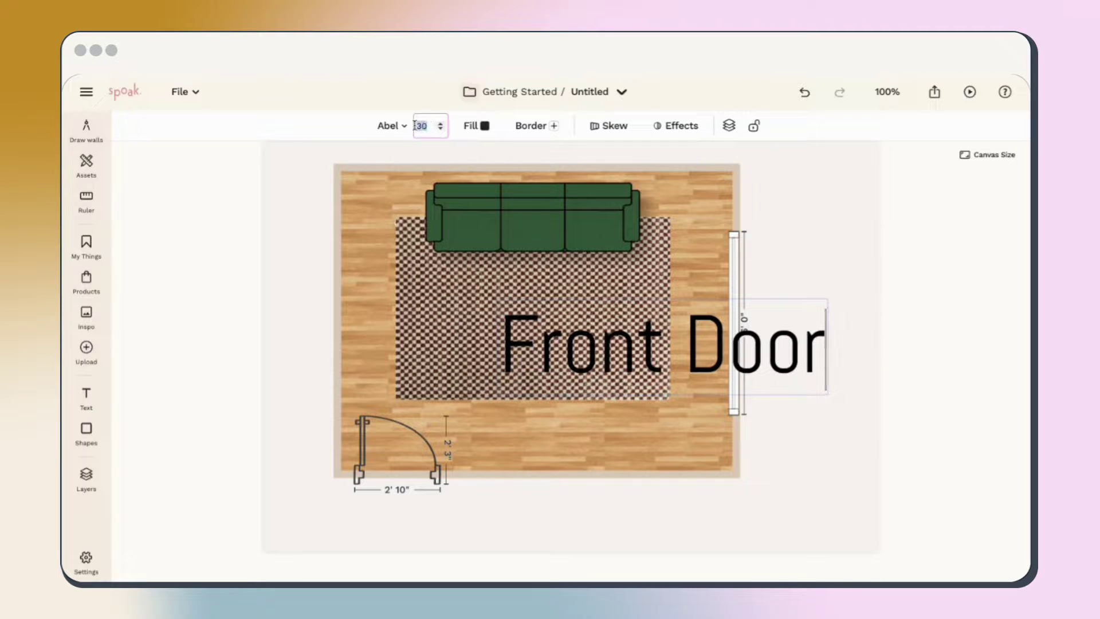
text(10)
key(Return)
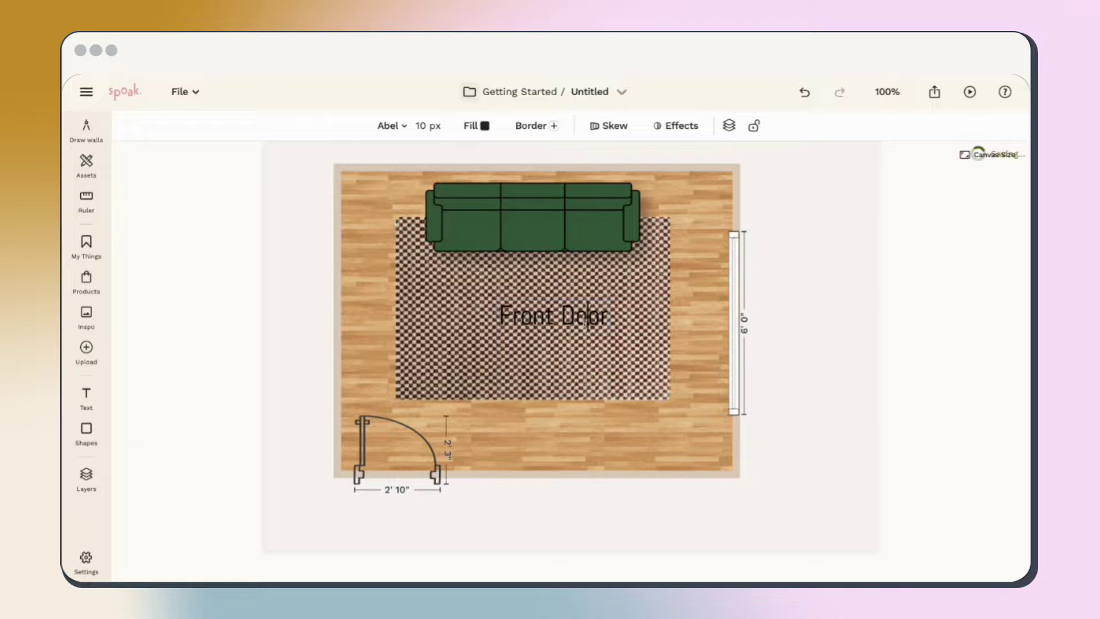
drag(587, 315, 400, 450)
Step: Check the Shapes options, then deselect the Front Door label on the furnished Demo living-room plan
click(94, 434)
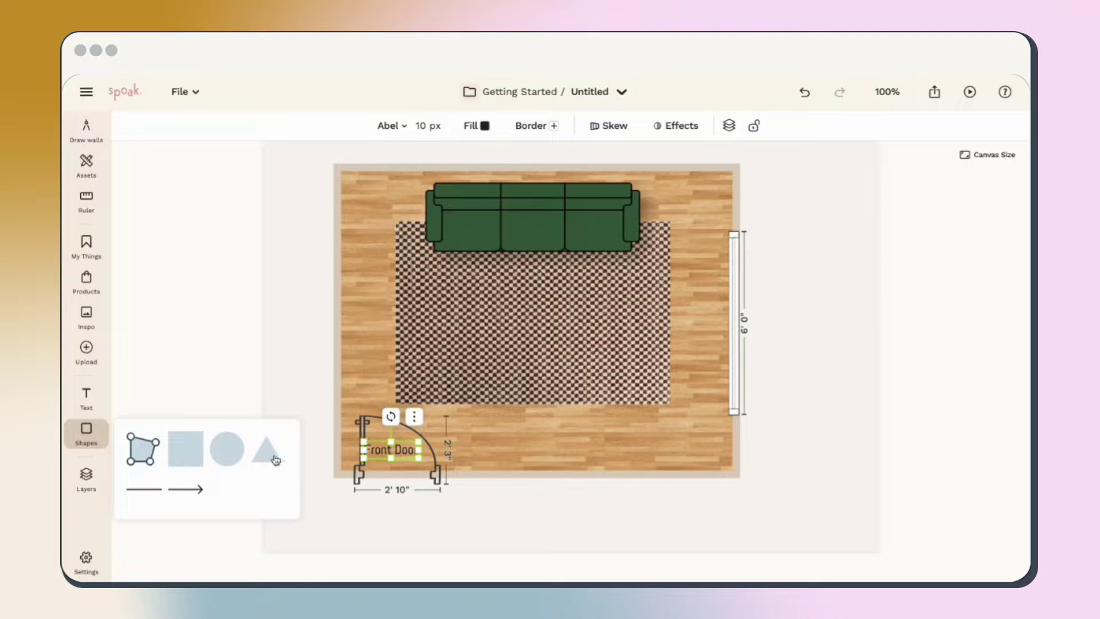
click(91, 442)
click(453, 527)
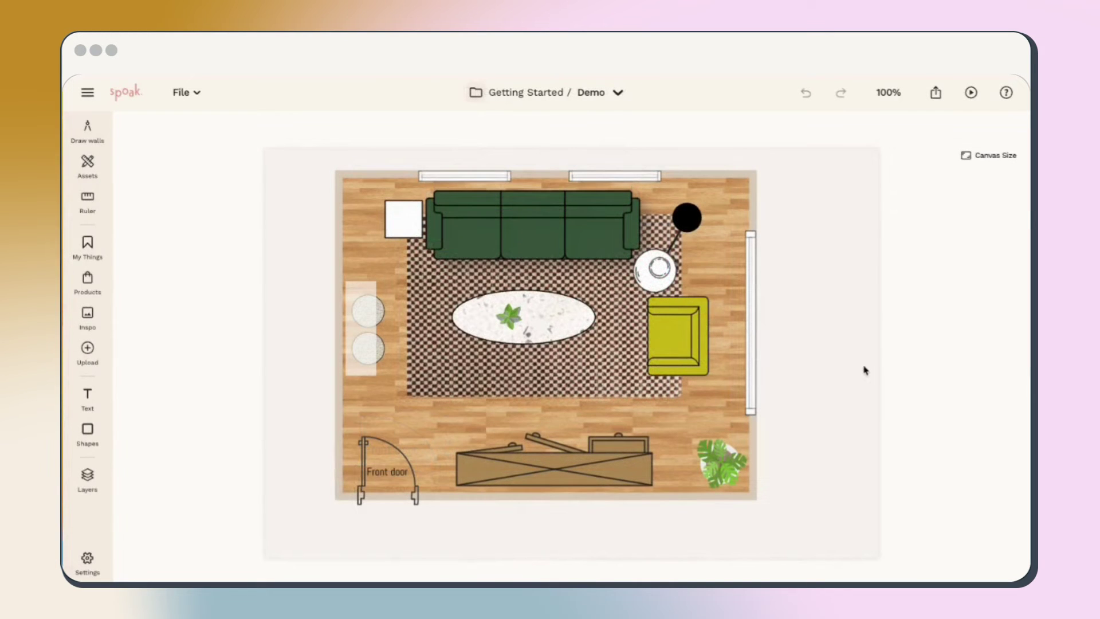
Step: Download the Demo floor plan as a 2.5 MB HD JPG with no watermark
click(937, 95)
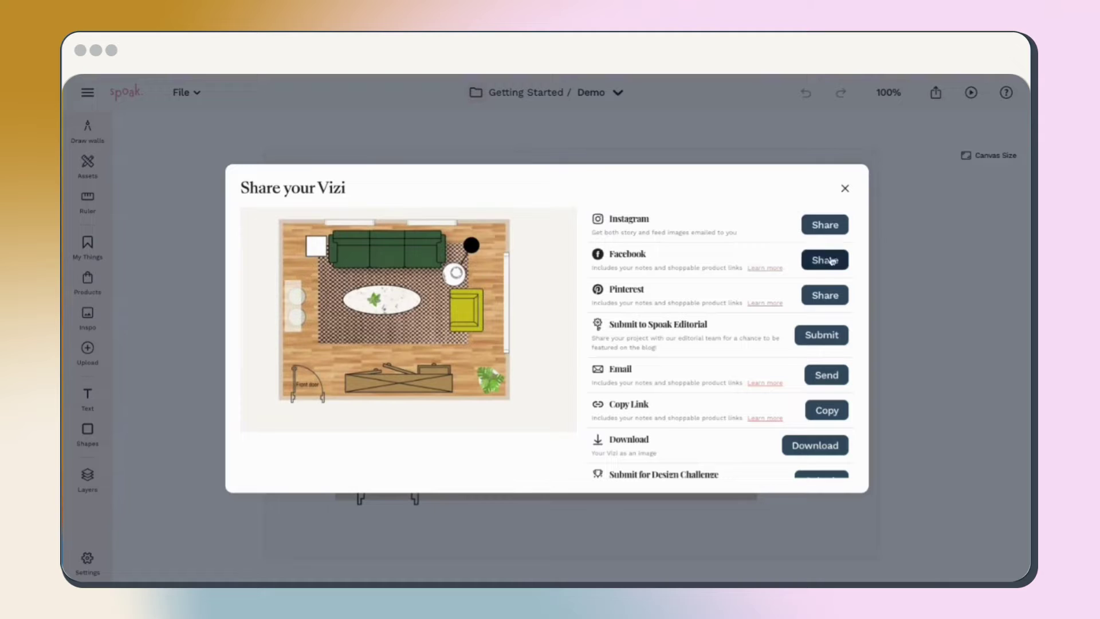
click(826, 447)
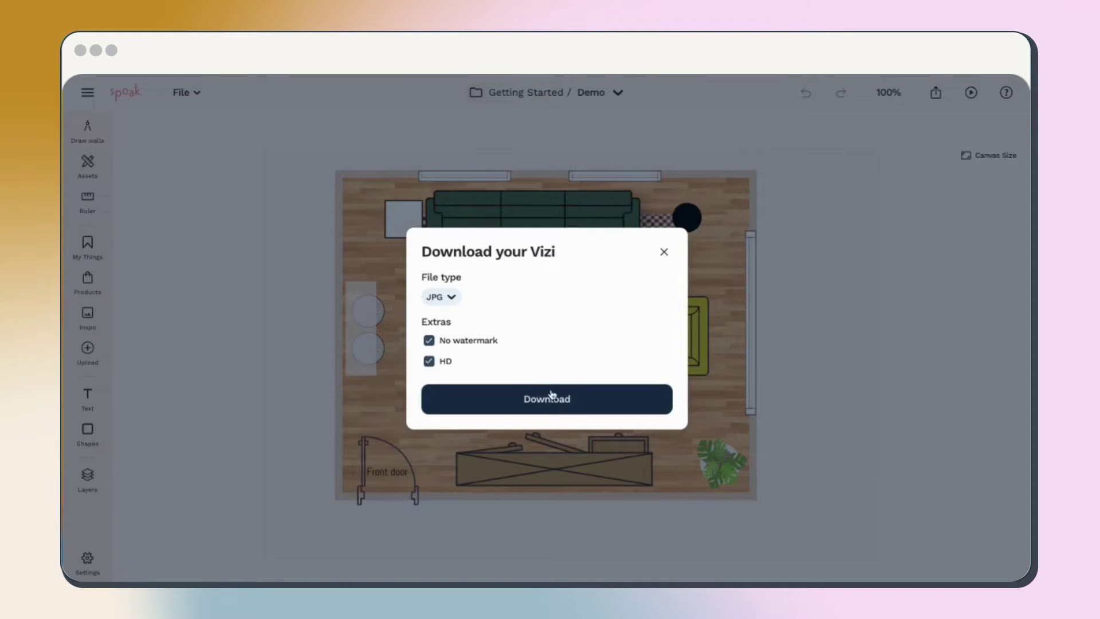
click(551, 395)
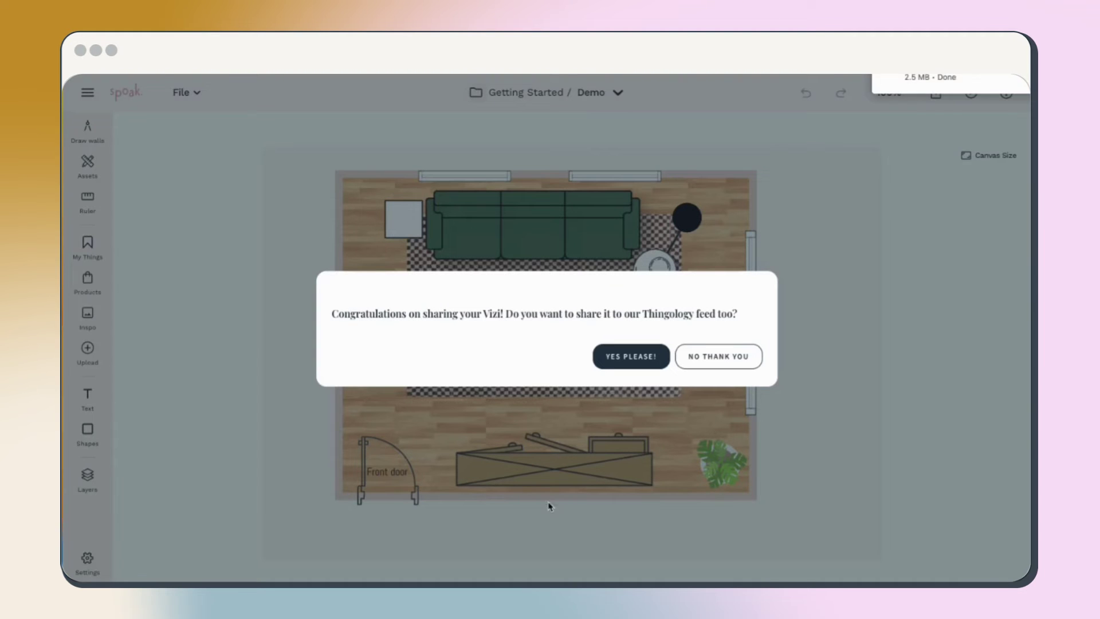